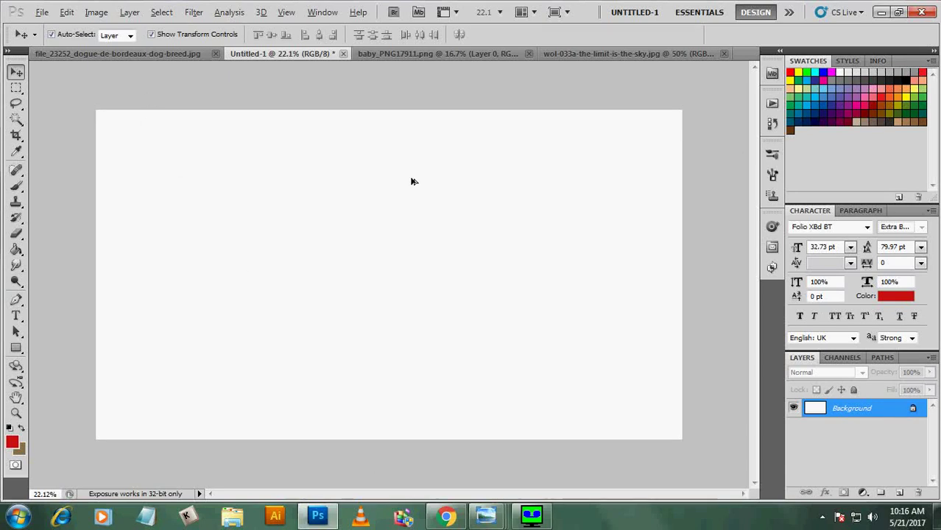
Step: Copy the mastiff photo into the blank Untitled-1 composite
{"action": "scroll", "coordinate": [409, 179], "scroll_direction": "up", "scroll_amount": 1}
{"action": "scroll", "coordinate": [417, 201], "scroll_direction": "up", "scroll_amount": 1}
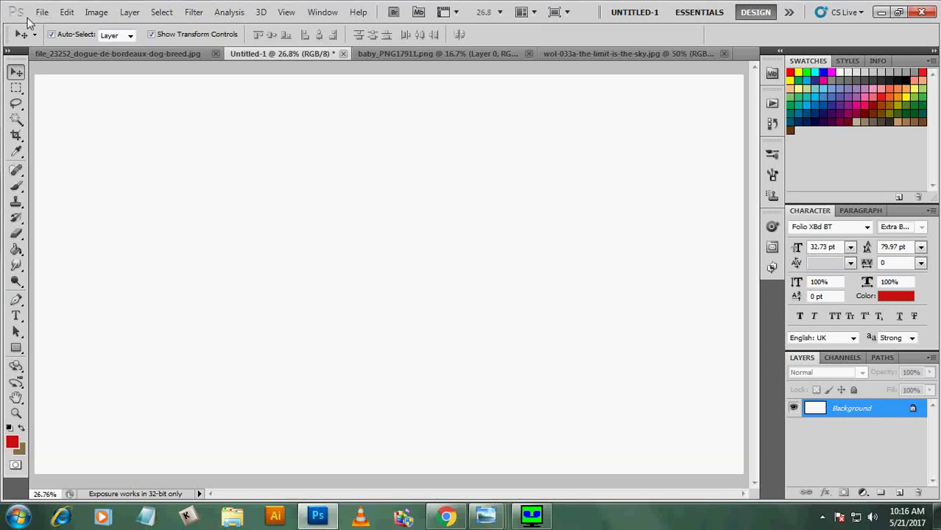
{"action": "left_click", "coordinate": [77, 53]}
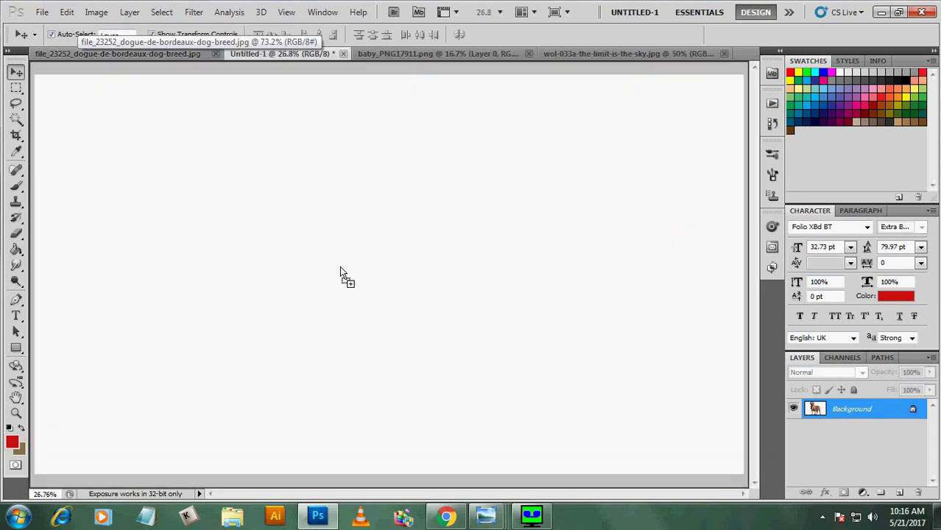
{"action": "left_click_drag", "start_coordinate": [365, 211], "coordinate": [340, 266]}
Step: Scale the dog up to 264.21%, shift it down and left, and commit the transform
{"action": "scroll", "coordinate": [419, 289], "scroll_direction": "down", "scroll_amount": 1}
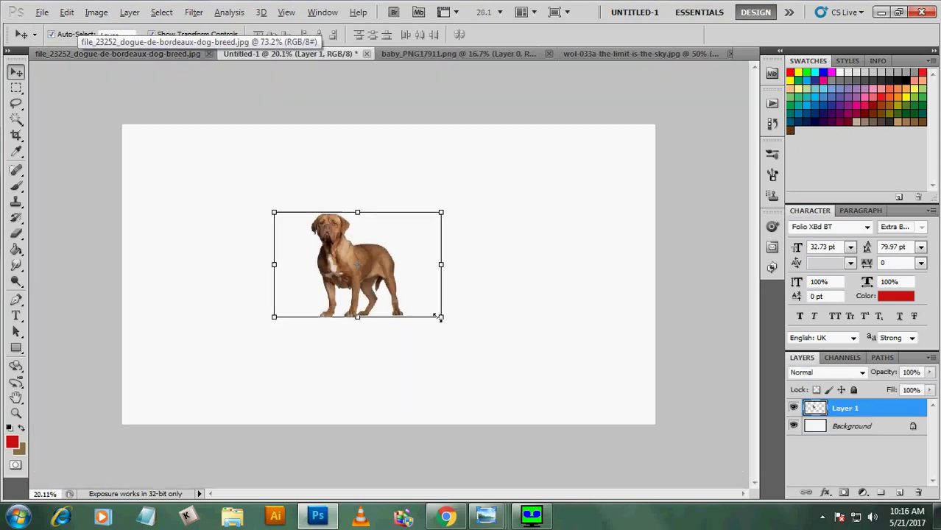
{"action": "left_click_drag", "start_coordinate": [442, 318], "coordinate": [532, 374]}
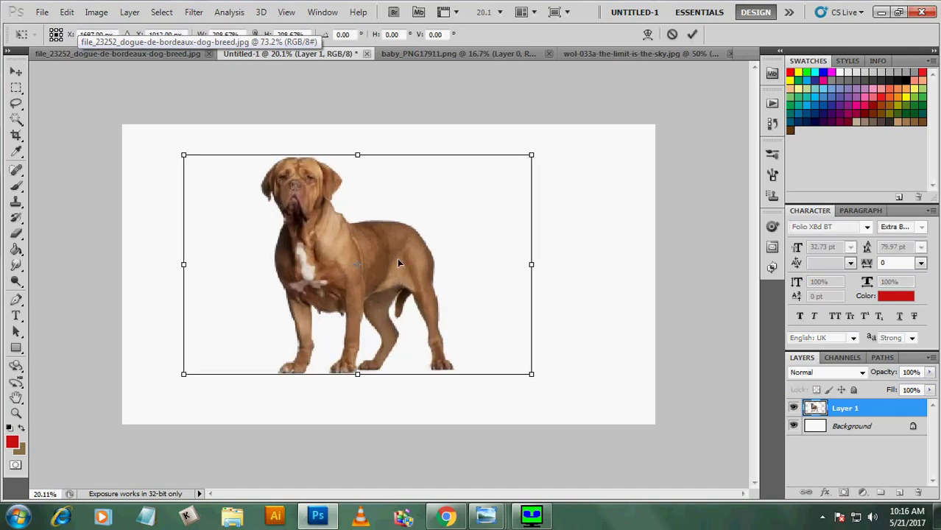
{"action": "left_click_drag", "start_coordinate": [397, 258], "coordinate": [411, 319]}
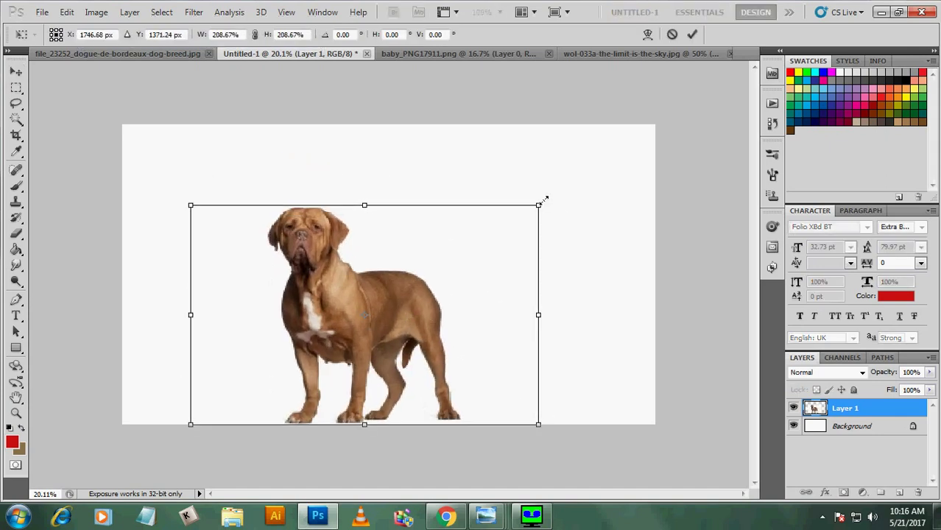
{"action": "left_click_drag", "start_coordinate": [543, 200], "coordinate": [633, 143]}
{"action": "left_click_drag", "start_coordinate": [449, 271], "coordinate": [418, 265]}
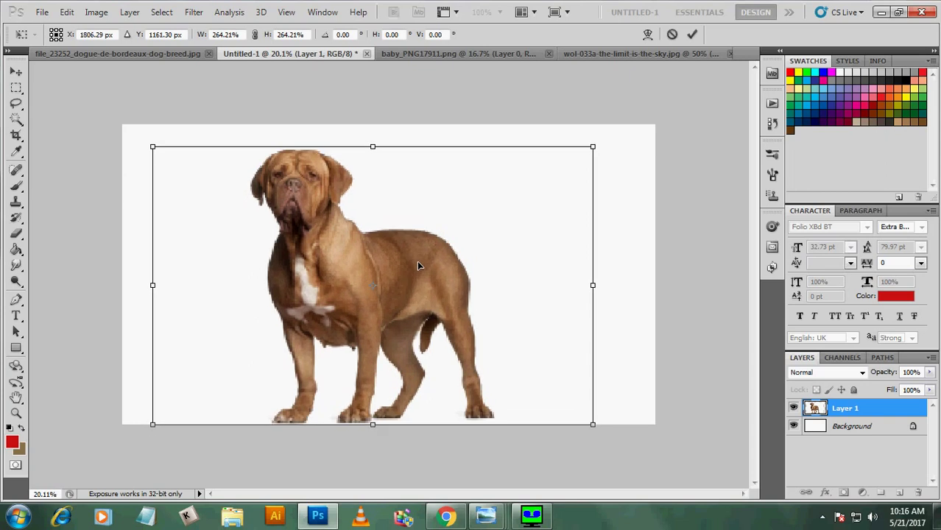
{"action": "left_click", "coordinate": [693, 36]}
{"action": "scroll", "coordinate": [346, 216], "scroll_direction": "up", "scroll_amount": 5}
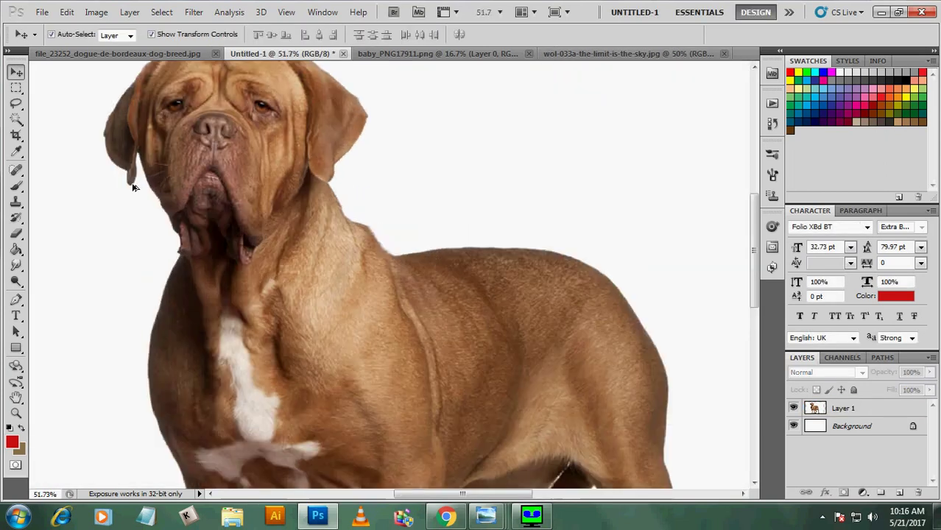
{"action": "scroll", "coordinate": [370, 291], "scroll_direction": "up", "scroll_amount": 2}
{"action": "scroll", "coordinate": [346, 231], "scroll_direction": "down", "scroll_amount": 2}
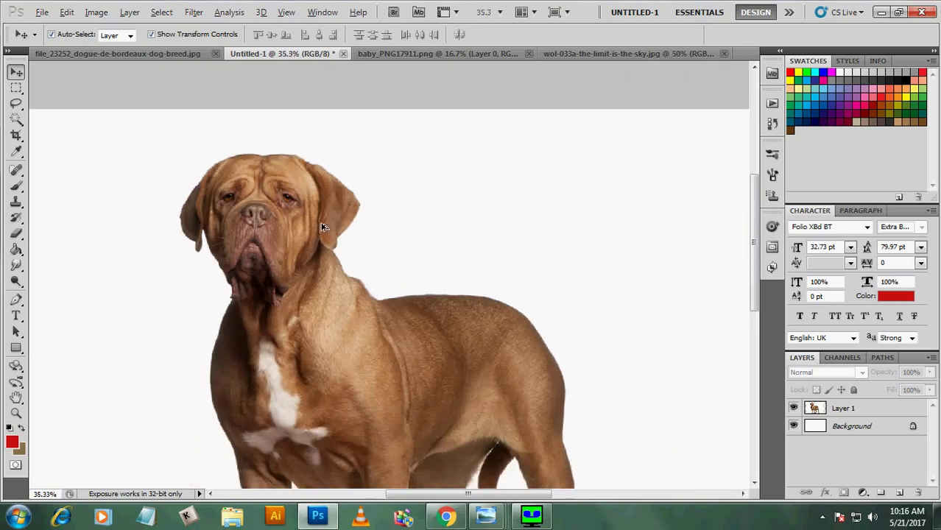
{"action": "scroll", "coordinate": [324, 226], "scroll_direction": "down", "scroll_amount": 1}
{"action": "scroll", "coordinate": [409, 226], "scroll_direction": "up", "scroll_amount": 1}
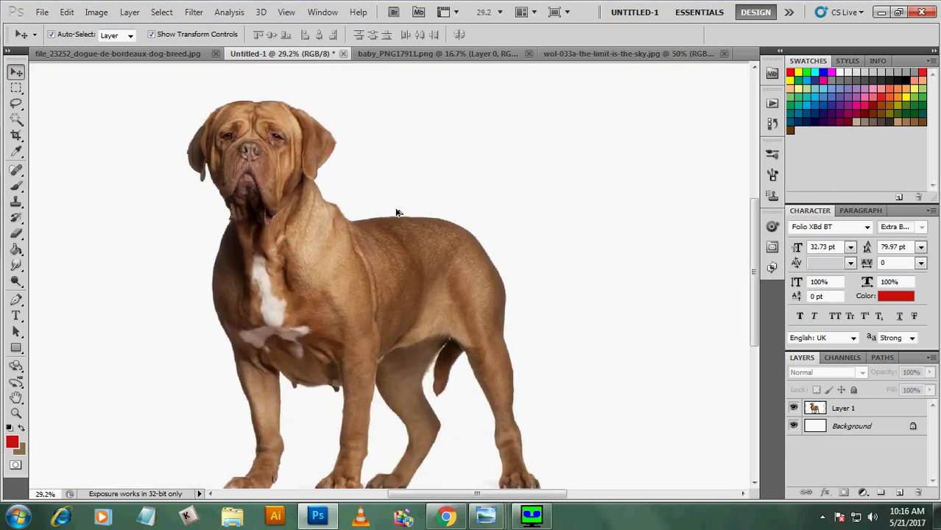
Step: Copy the baby image into the composite over the dog's body
{"action": "left_click", "coordinate": [402, 55]}
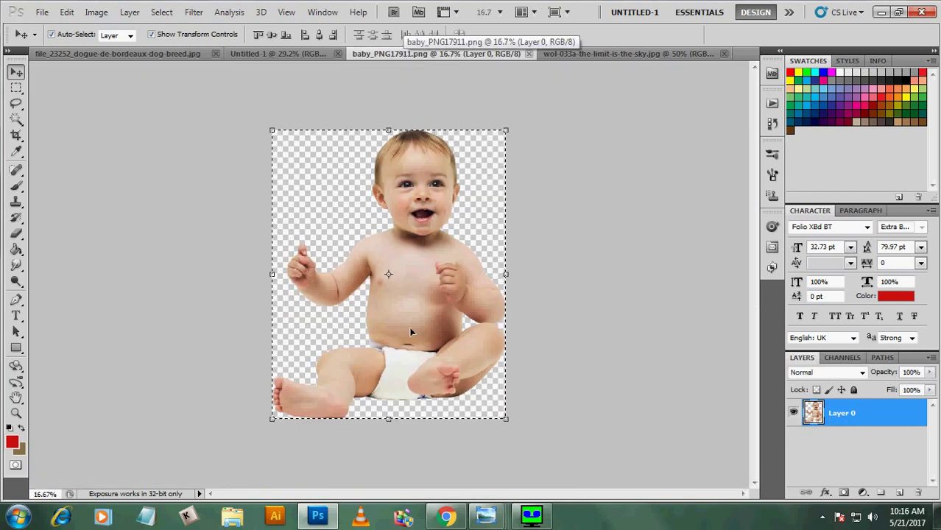
{"action": "mouse_move", "coordinate": [413, 331]}
{"action": "left_mouse_down"}
{"action": "mouse_move", "coordinate": [254, 59]}
{"action": "mouse_move", "coordinate": [437, 285]}
{"action": "left_mouse_up"}
{"action": "scroll", "coordinate": [500, 347], "scroll_direction": "down", "scroll_amount": 2}
{"action": "left_click_drag", "start_coordinate": [334, 177], "coordinate": [415, 282]}
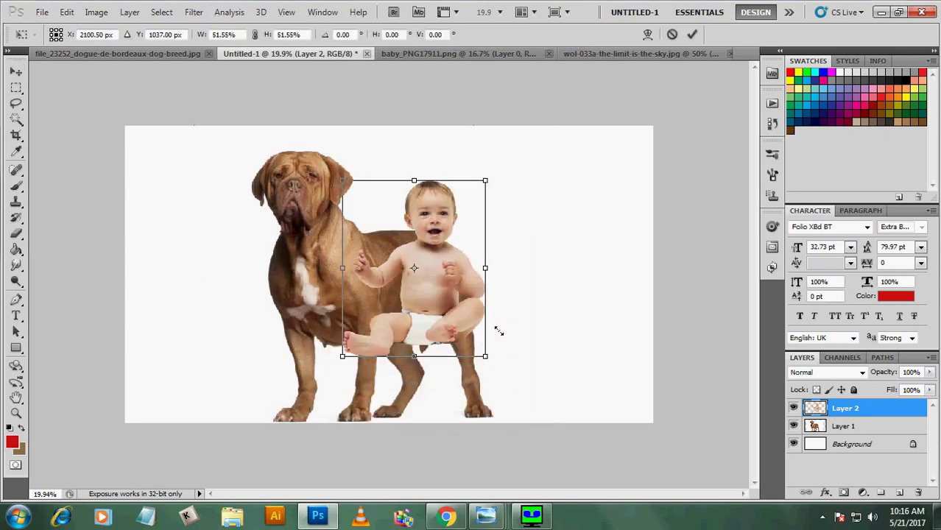
Step: Shrink the baby to 26.91%, place it on the dog's back, and commit
{"action": "left_click_drag", "start_coordinate": [553, 442], "coordinate": [453, 314]}
{"action": "scroll", "coordinate": [434, 248], "scroll_direction": "up", "scroll_amount": 1}
{"action": "scroll", "coordinate": [434, 248], "scroll_direction": "up", "scroll_amount": 3}
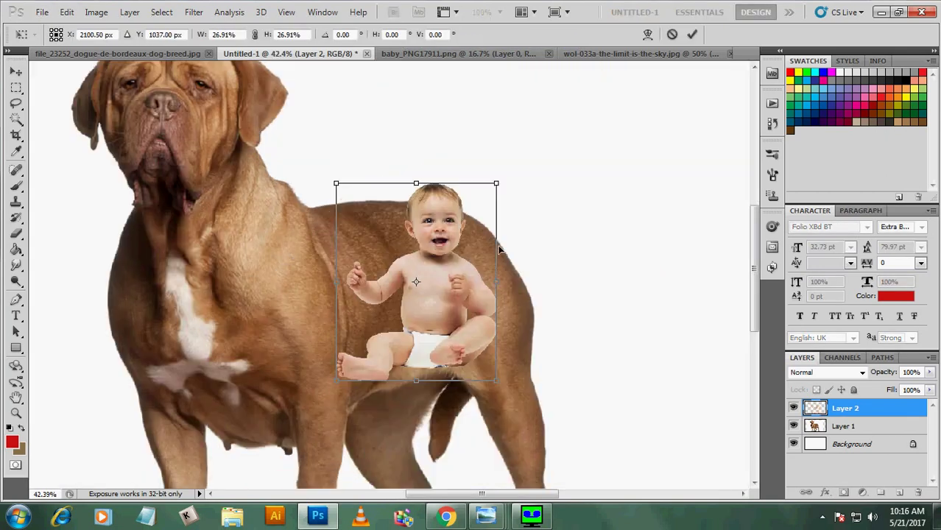
{"action": "scroll", "coordinate": [418, 227], "scroll_direction": "up", "scroll_amount": 2}
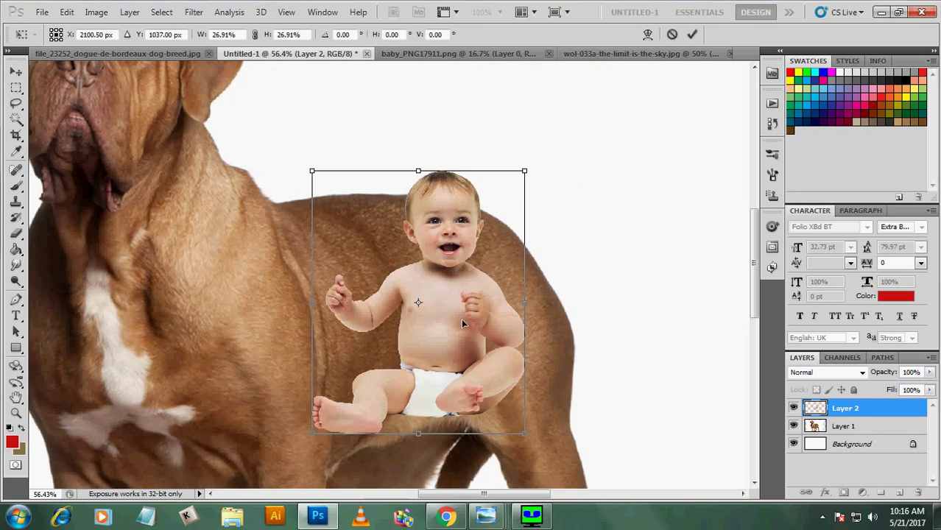
{"action": "left_click_drag", "start_coordinate": [462, 322], "coordinate": [430, 239]}
{"action": "left_click", "coordinate": [692, 34]}
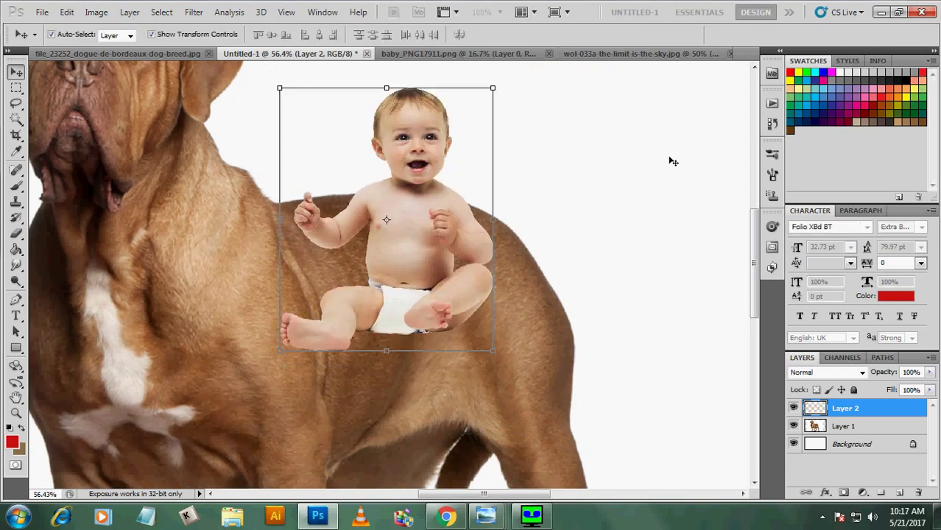
Step: Fine-tune the baby's position on the dog's back and zoom out to the whole composition
{"action": "scroll", "coordinate": [552, 204], "scroll_direction": "up", "scroll_amount": 3}
{"action": "mouse_move", "coordinate": [406, 395]}
{"action": "left_mouse_down"}
{"action": "mouse_move", "coordinate": [401, 322]}
{"action": "mouse_move", "coordinate": [381, 277]}
{"action": "left_mouse_up"}
{"action": "left_click", "coordinate": [595, 239]}
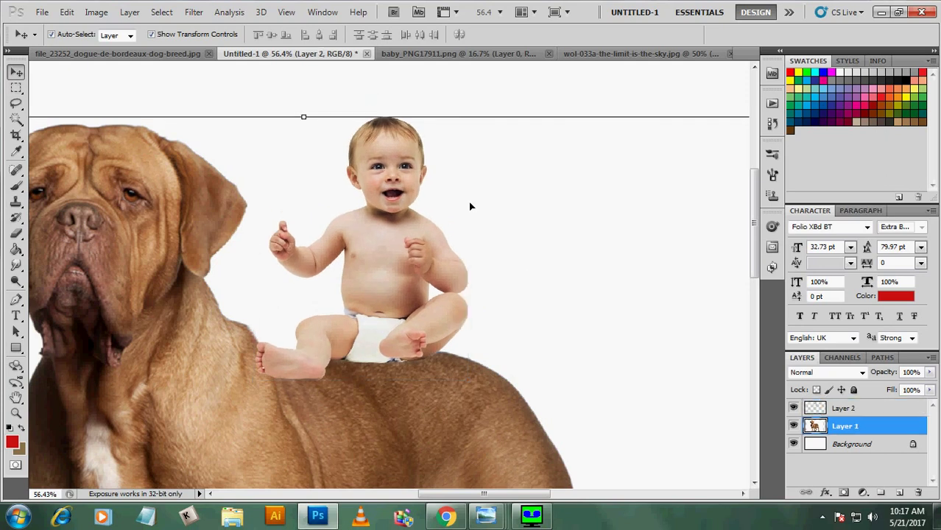
{"action": "key", "text": "ctrl+0"}
Step: Select the baby layer and nudge the baby slightly left and down
{"action": "left_click", "coordinate": [60, 161]}
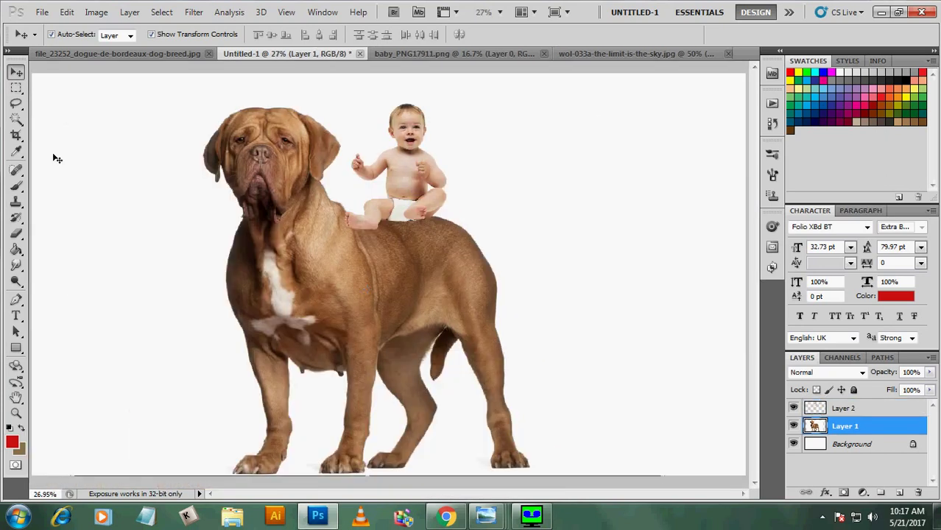
{"action": "left_click", "coordinate": [496, 295]}
{"action": "scroll", "coordinate": [424, 154], "scroll_direction": "up", "scroll_amount": 2}
{"action": "scroll", "coordinate": [423, 154], "scroll_direction": "up", "scroll_amount": 2}
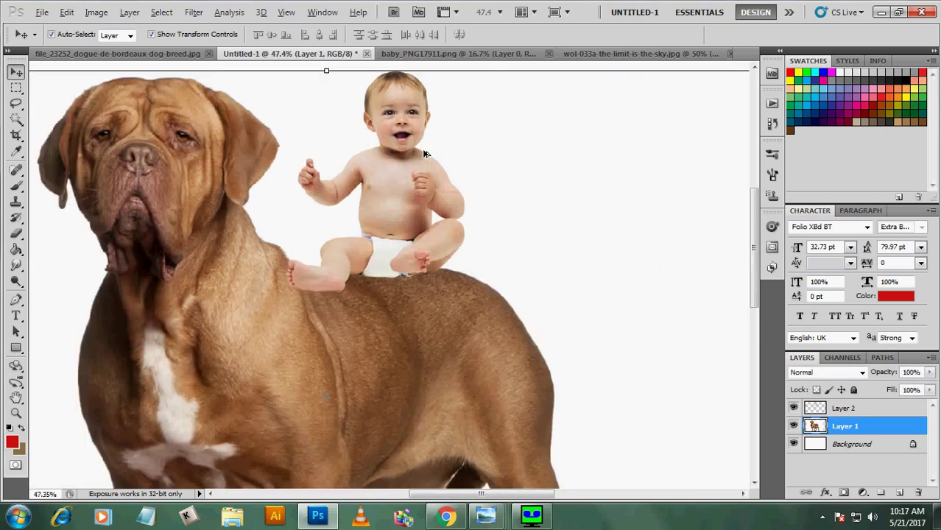
{"action": "scroll", "coordinate": [423, 154], "scroll_direction": "up", "scroll_amount": 1}
{"action": "scroll", "coordinate": [486, 324], "scroll_direction": "up", "scroll_amount": 2}
{"action": "scroll", "coordinate": [392, 287], "scroll_direction": "up", "scroll_amount": 1}
{"action": "left_click", "coordinate": [393, 278]}
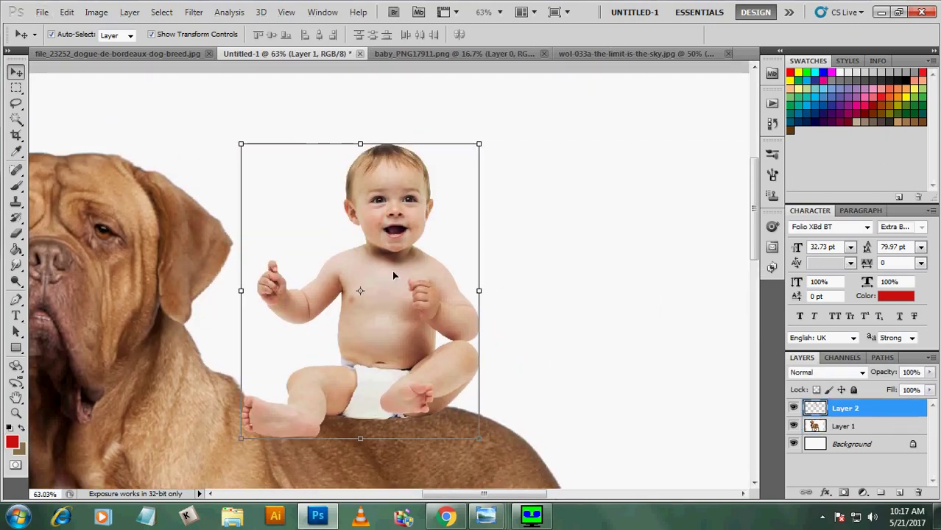
{"action": "left_click_drag", "start_coordinate": [394, 275], "coordinate": [386, 279]}
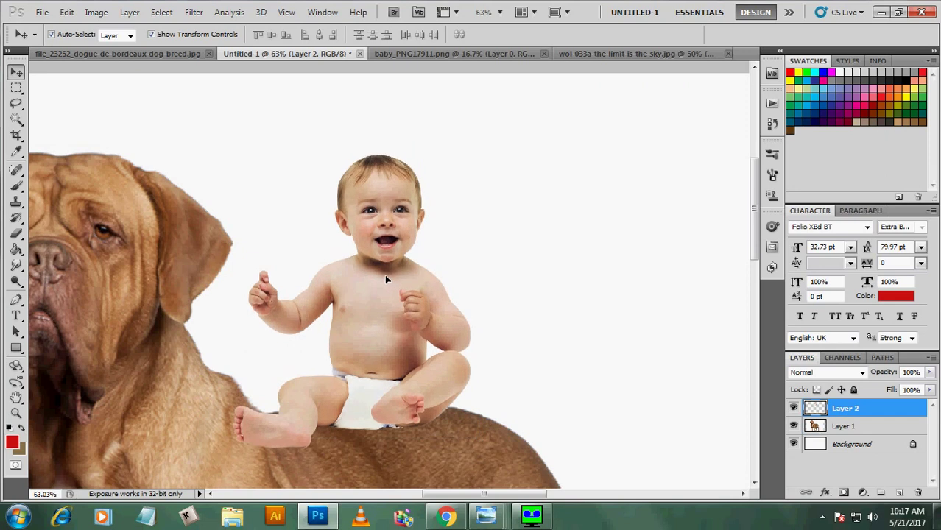
Step: Move the baby from the dog's back up to its head, set slightly lower
{"action": "scroll", "coordinate": [543, 273], "scroll_direction": "down", "scroll_amount": 1}
{"action": "scroll", "coordinate": [537, 263], "scroll_direction": "down", "scroll_amount": 1}
{"action": "scroll", "coordinate": [609, 269], "scroll_direction": "down", "scroll_amount": 1}
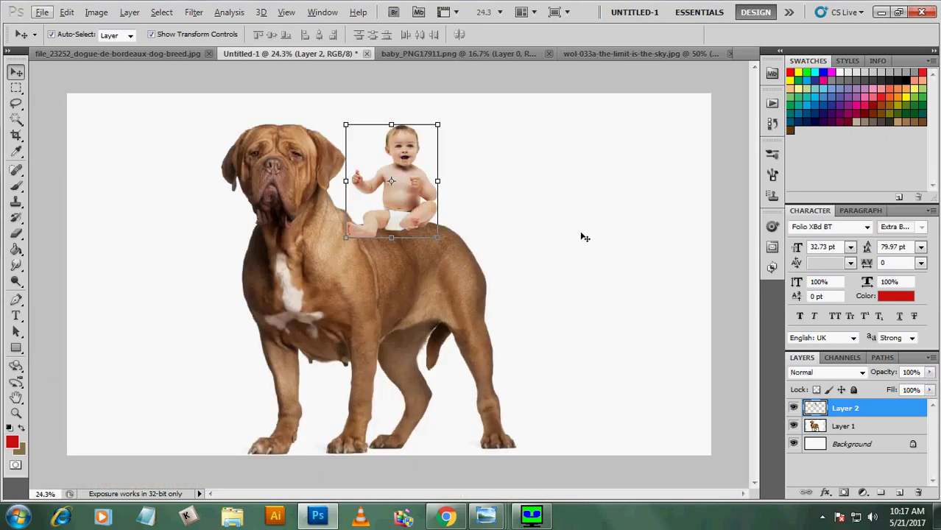
{"action": "left_click", "coordinate": [584, 237]}
{"action": "scroll", "coordinate": [410, 188], "scroll_direction": "up", "scroll_amount": 1}
{"action": "scroll", "coordinate": [442, 250], "scroll_direction": "up", "scroll_amount": 1}
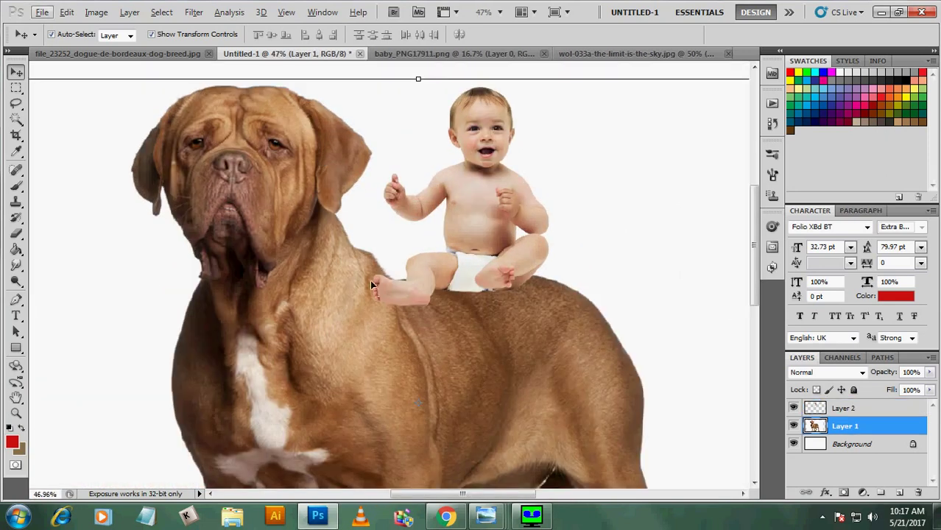
{"action": "left_click_drag", "start_coordinate": [487, 236], "coordinate": [267, 205]}
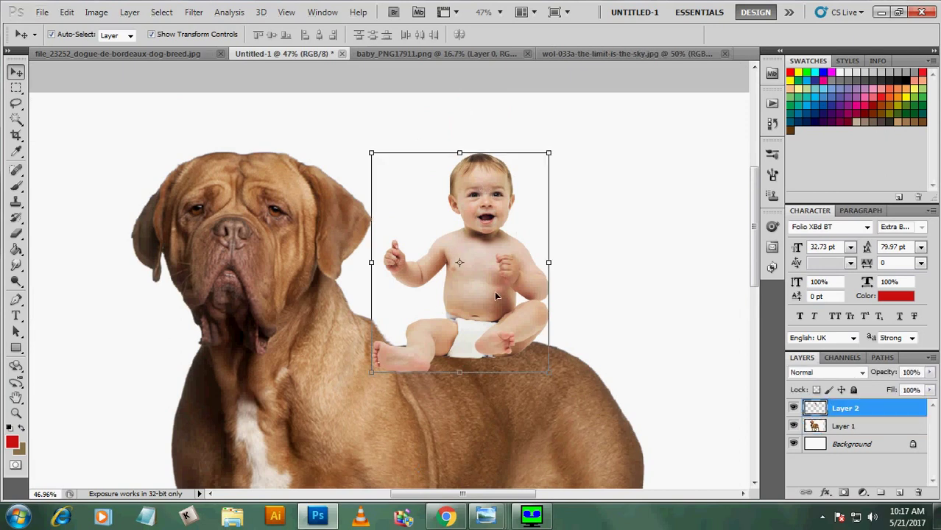
{"action": "scroll", "coordinate": [346, 310], "scroll_direction": "up", "scroll_amount": 1}
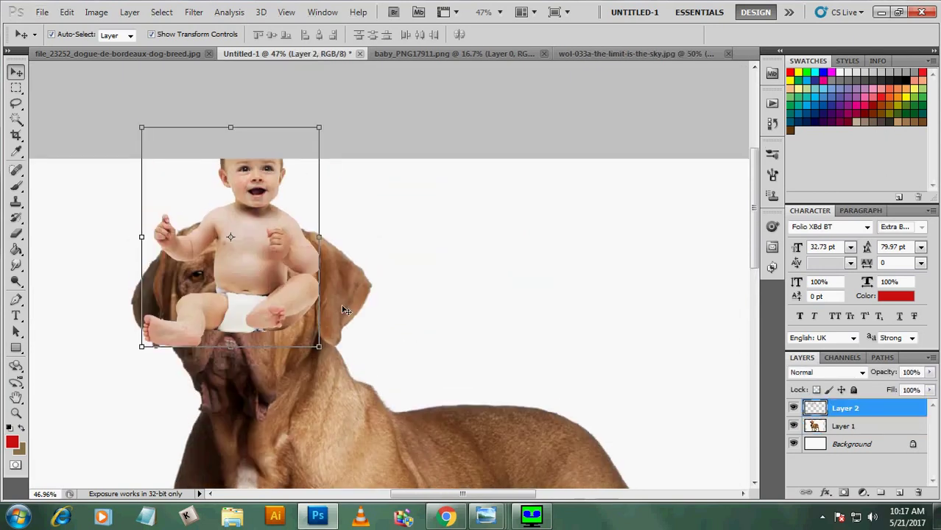
{"action": "left_click_drag", "start_coordinate": [259, 210], "coordinate": [250, 236]}
Step: Move the dog layer down, leaving a gap beneath the baby
{"action": "scroll", "coordinate": [251, 236], "scroll_direction": "down", "scroll_amount": 1}
{"action": "scroll", "coordinate": [399, 221], "scroll_direction": "down", "scroll_amount": 1}
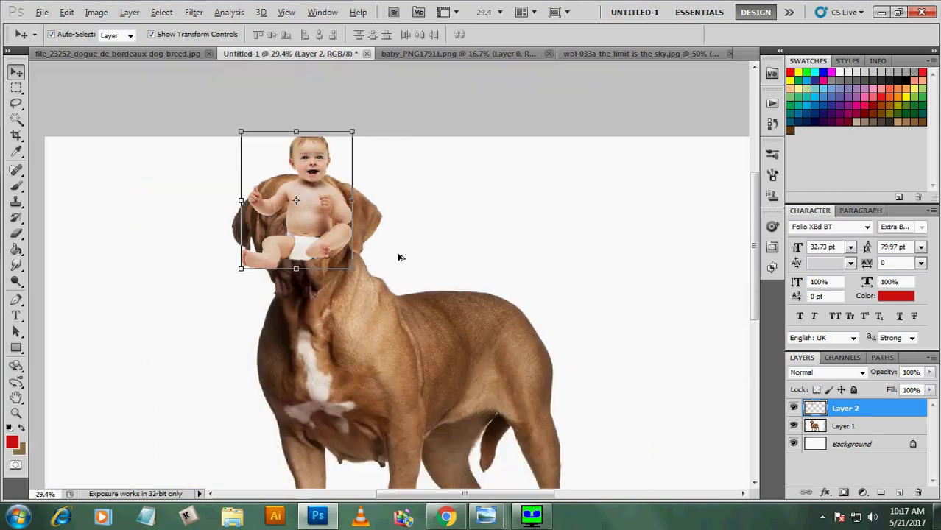
{"action": "left_click", "coordinate": [430, 357]}
{"action": "scroll", "coordinate": [430, 356], "scroll_direction": "down", "scroll_amount": 1}
{"action": "left_click_drag", "start_coordinate": [408, 279], "coordinate": [412, 351]}
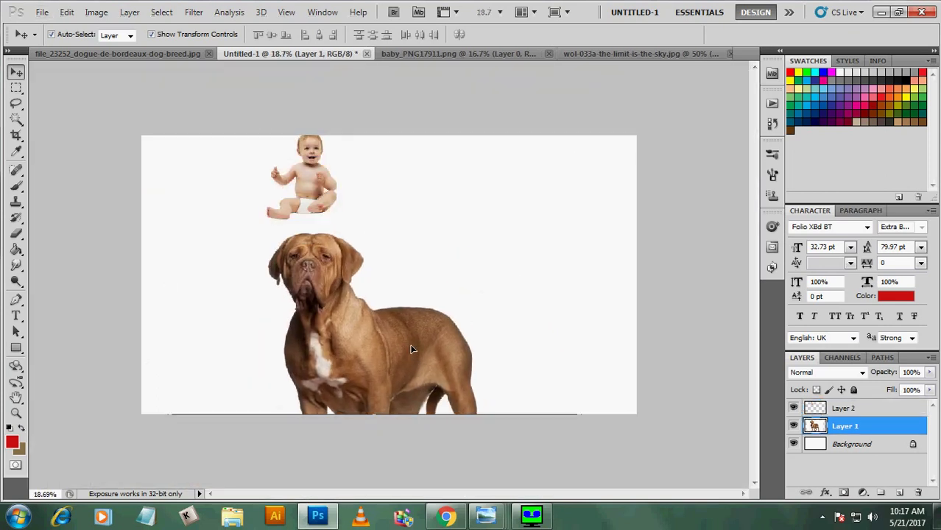
Step: Scale the dog up to 169.53% so its head meets the baby, and commit
{"action": "left_click_drag", "start_coordinate": [593, 236], "coordinate": [641, 197]}
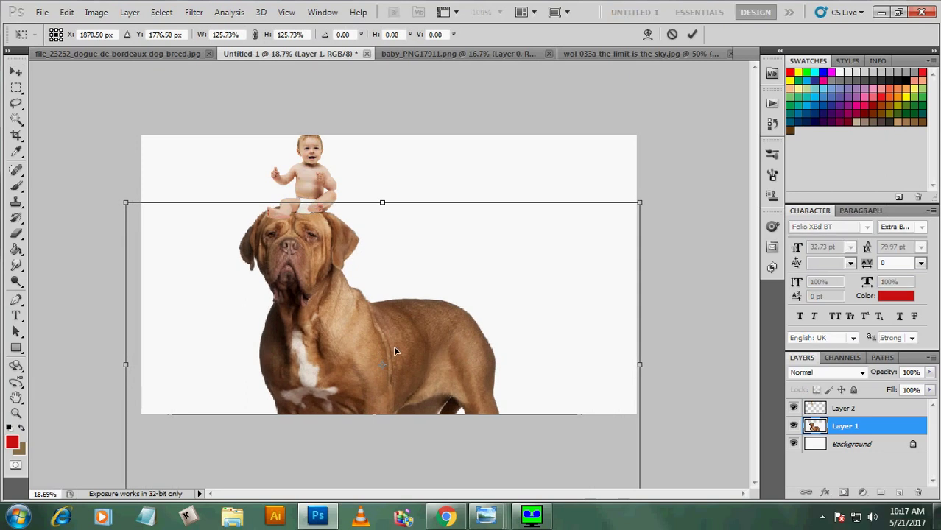
{"action": "left_click_drag", "start_coordinate": [393, 347], "coordinate": [412, 354]}
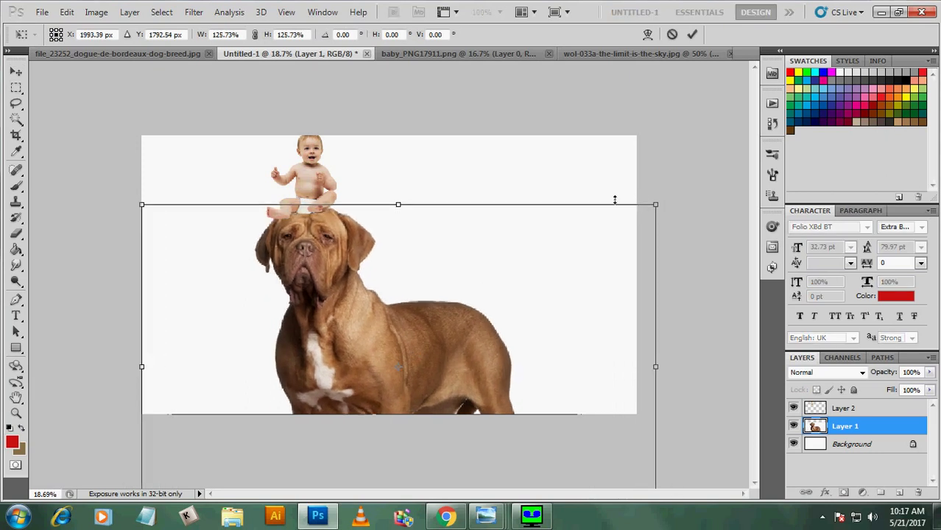
{"action": "left_click_drag", "start_coordinate": [657, 206], "coordinate": [733, 110]}
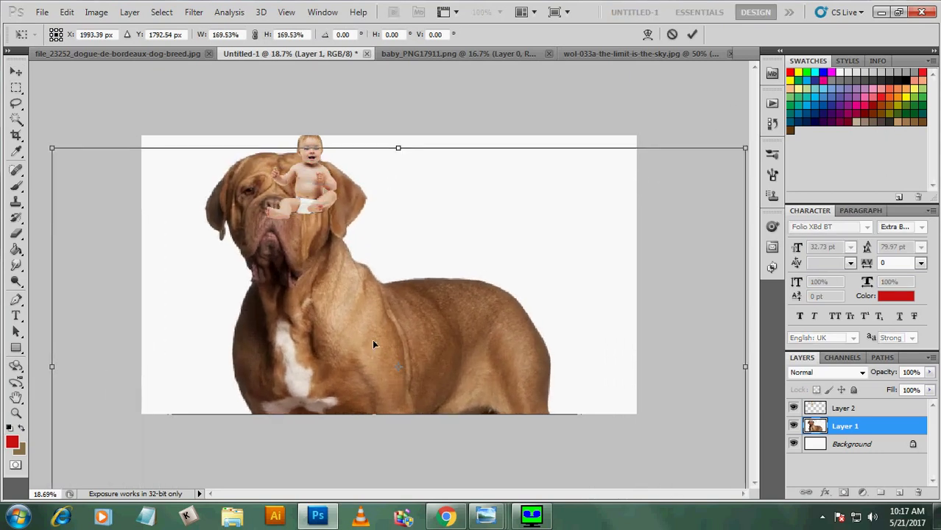
{"action": "left_click_drag", "start_coordinate": [372, 339], "coordinate": [437, 378]}
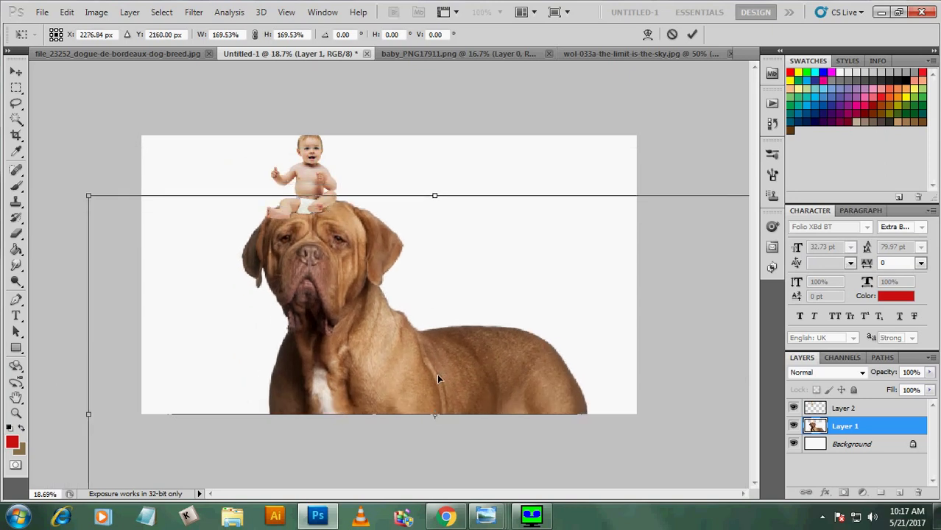
{"action": "left_click", "coordinate": [692, 37]}
Step: Shrink the baby to about 78% over the dog's head and commit
{"action": "scroll", "coordinate": [322, 195], "scroll_direction": "up", "scroll_amount": 3}
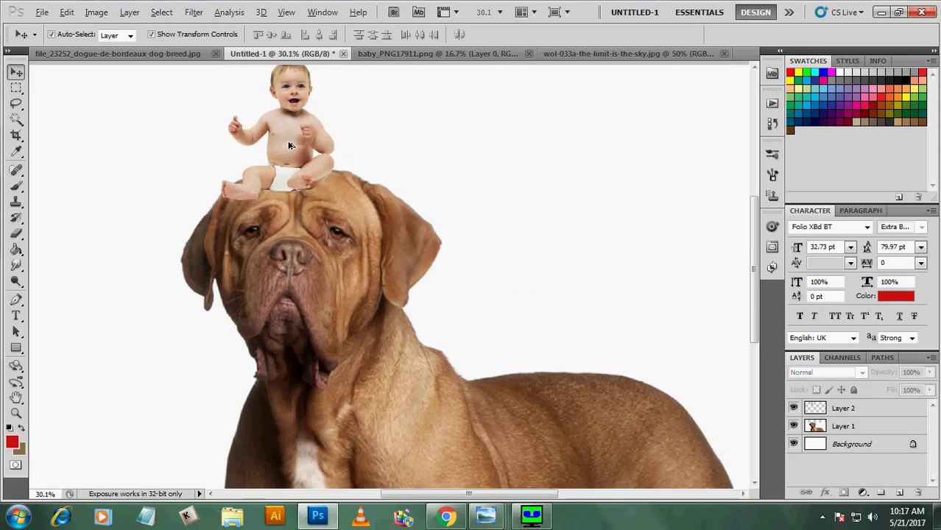
{"action": "scroll", "coordinate": [289, 145], "scroll_direction": "up", "scroll_amount": 2}
{"action": "left_click_drag", "start_coordinate": [313, 199], "coordinate": [339, 158]}
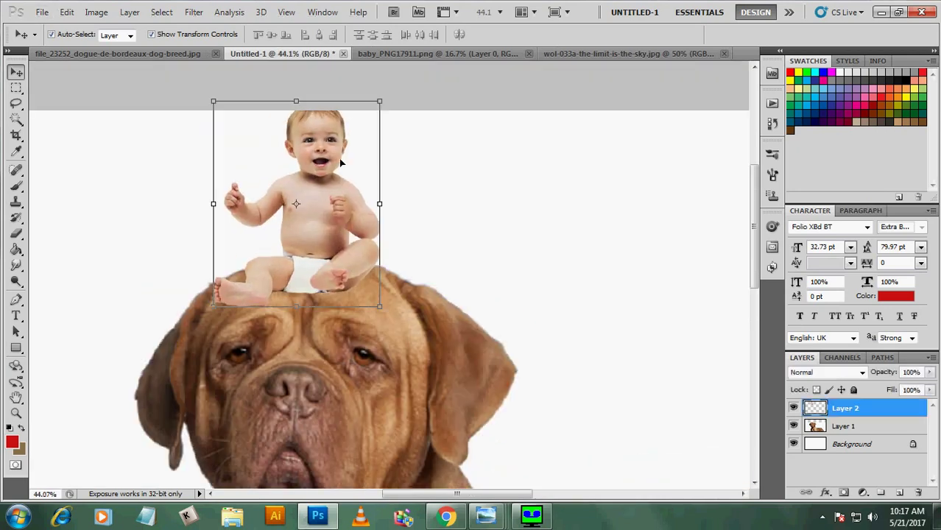
{"action": "left_click_drag", "start_coordinate": [379, 101], "coordinate": [361, 124]}
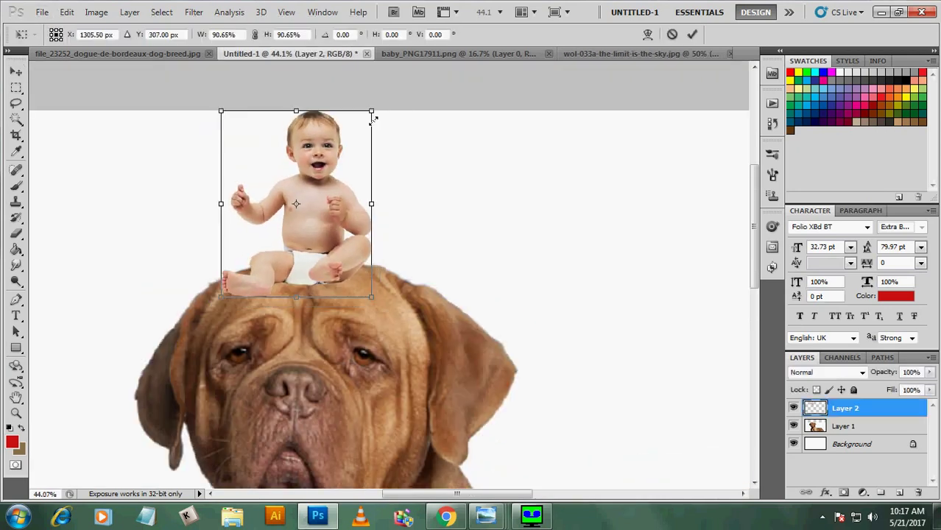
{"action": "left_click", "coordinate": [692, 34]}
Step: Move the baby down onto the dog's head and adjust its position
{"action": "scroll", "coordinate": [299, 252], "scroll_direction": "up", "scroll_amount": 5}
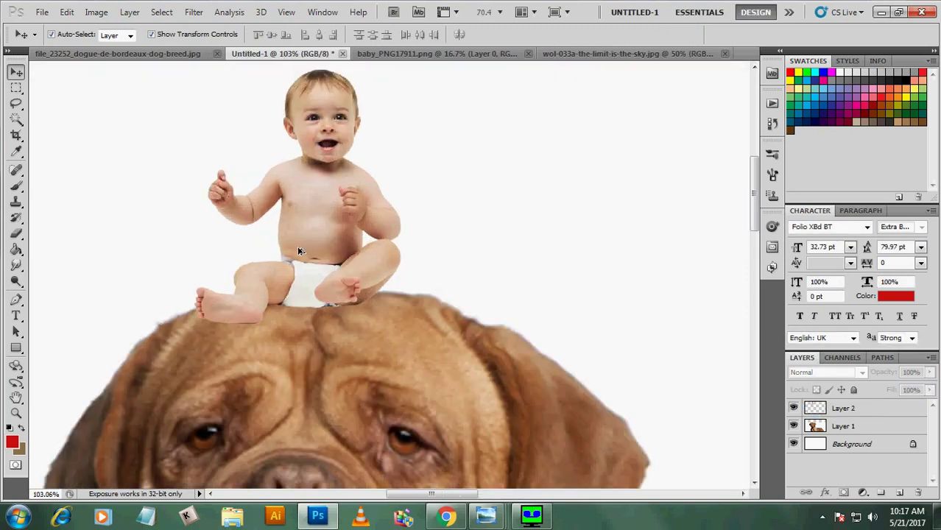
{"action": "scroll", "coordinate": [298, 251], "scroll_direction": "up", "scroll_amount": 1}
{"action": "left_click_drag", "start_coordinate": [332, 204], "coordinate": [339, 213]}
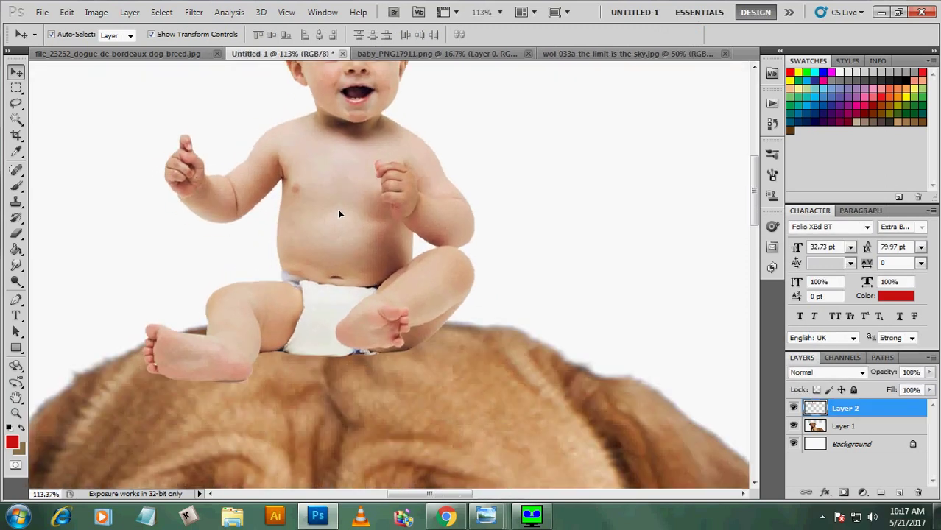
{"action": "scroll", "coordinate": [405, 227], "scroll_direction": "down", "scroll_amount": 5}
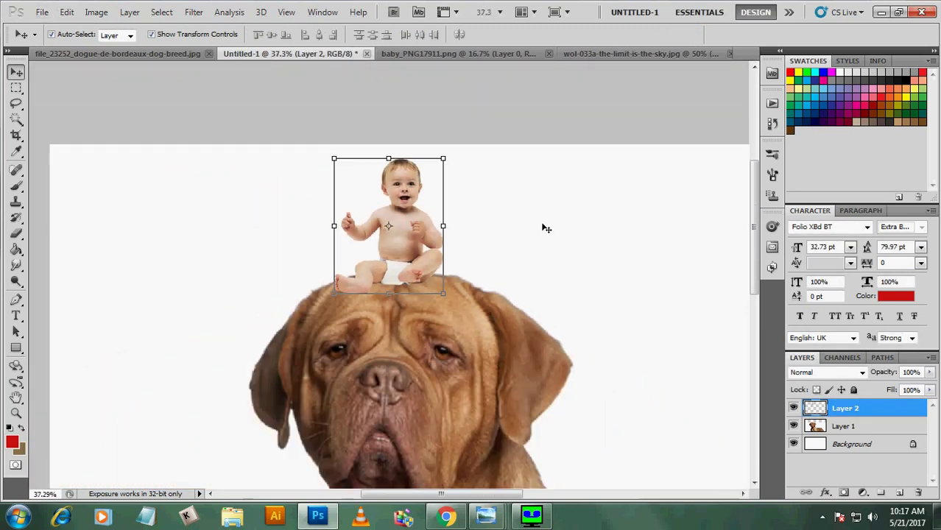
{"action": "left_click", "coordinate": [527, 229]}
{"action": "scroll", "coordinate": [404, 265], "scroll_direction": "up", "scroll_amount": 3}
{"action": "scroll", "coordinate": [404, 260], "scroll_direction": "up", "scroll_amount": 2}
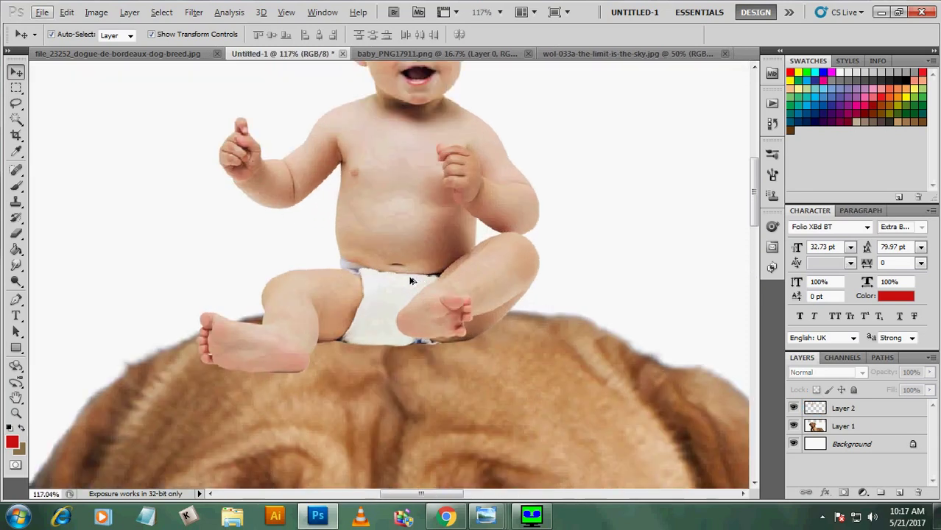
{"action": "mouse_move", "coordinate": [404, 261]}
{"action": "left_mouse_down"}
{"action": "mouse_move", "coordinate": [414, 252]}
{"action": "mouse_move", "coordinate": [416, 270]}
{"action": "left_mouse_up"}
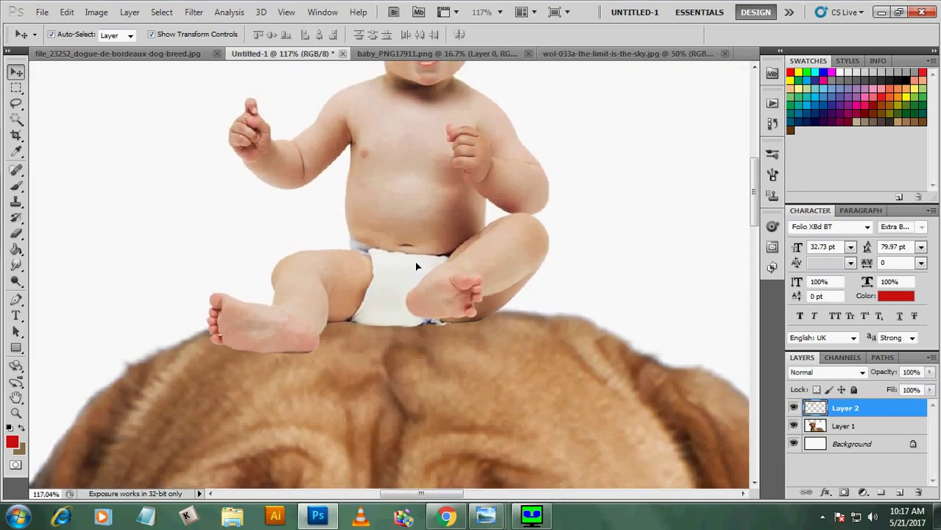
Step: Deselect the baby to inspect its placement, then select the baby layer again
{"action": "scroll", "coordinate": [434, 315], "scroll_direction": "down", "scroll_amount": 2}
{"action": "left_click", "coordinate": [539, 263]}
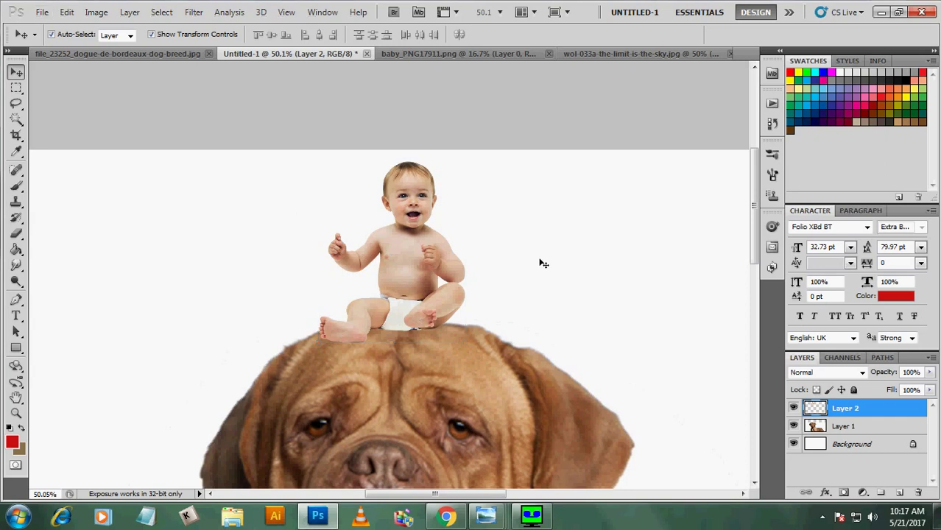
{"action": "scroll", "coordinate": [401, 223], "scroll_direction": "down", "scroll_amount": 2}
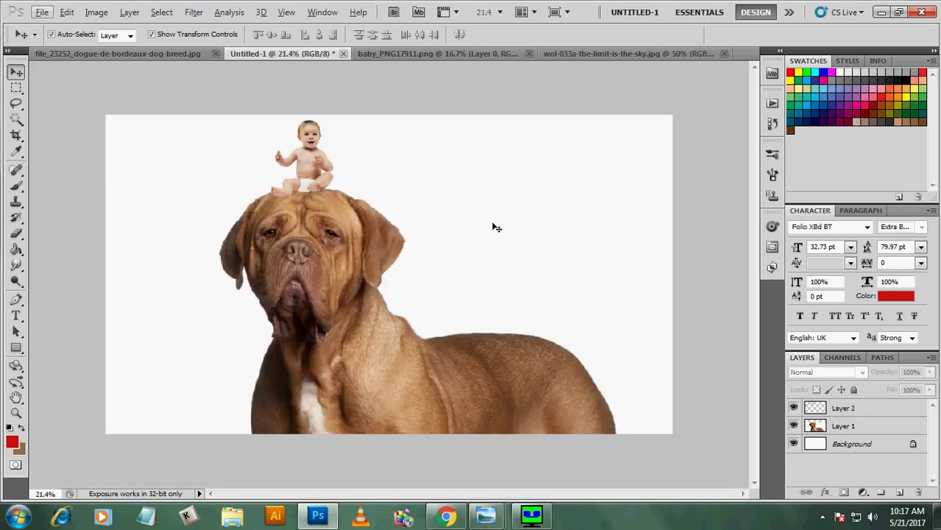
{"action": "scroll", "coordinate": [277, 122], "scroll_direction": "up", "scroll_amount": 2}
{"action": "scroll", "coordinate": [259, 153], "scroll_direction": "up", "scroll_amount": 2}
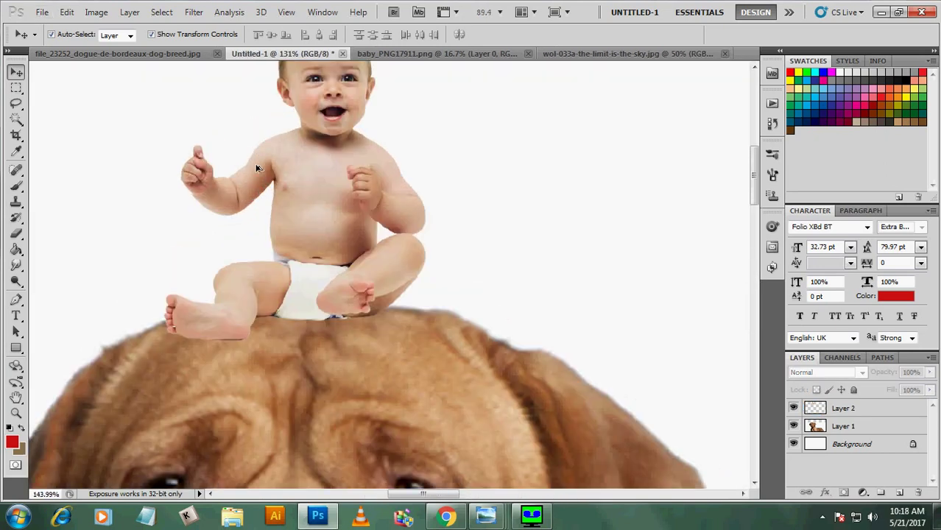
{"action": "scroll", "coordinate": [288, 242], "scroll_direction": "up", "scroll_amount": 2}
{"action": "scroll", "coordinate": [327, 215], "scroll_direction": "down", "scroll_amount": 1}
{"action": "left_click", "coordinate": [327, 215]}
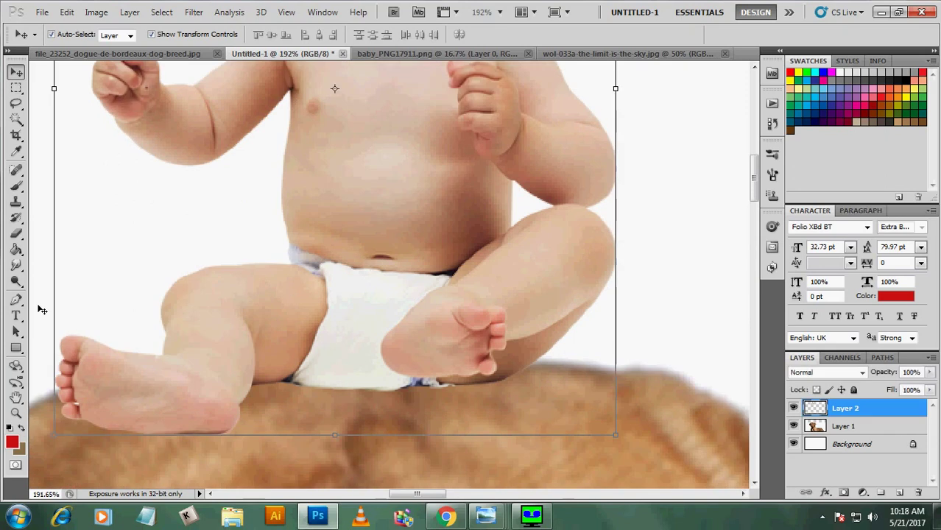
Step: Erase the pale and dark fringe along the diaper's bottom edge against the fur
{"action": "left_click", "coordinate": [17, 234]}
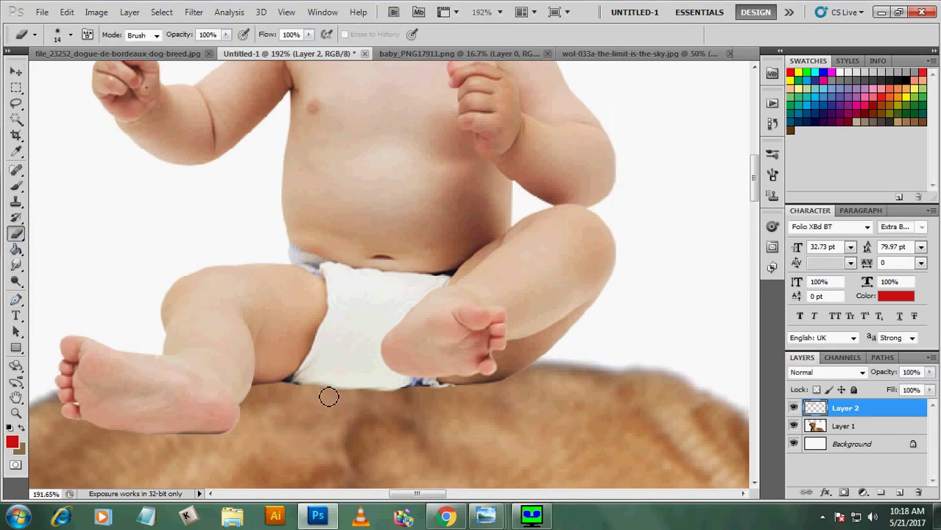
{"action": "mouse_move", "coordinate": [329, 397]}
{"action": "left_mouse_down"}
{"action": "mouse_move", "coordinate": [380, 394]}
{"action": "mouse_move", "coordinate": [296, 398]}
{"action": "left_mouse_up"}
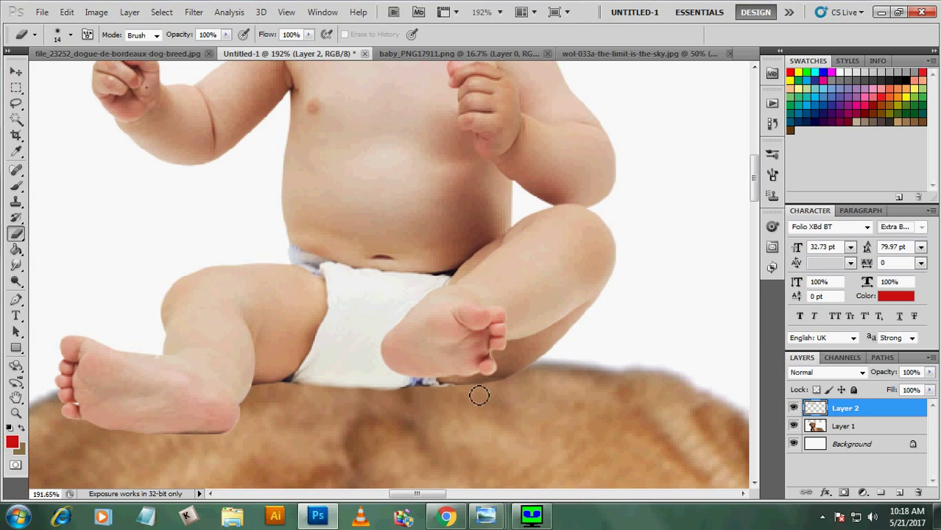
{"action": "scroll", "coordinate": [380, 406], "scroll_direction": "up", "scroll_amount": 3}
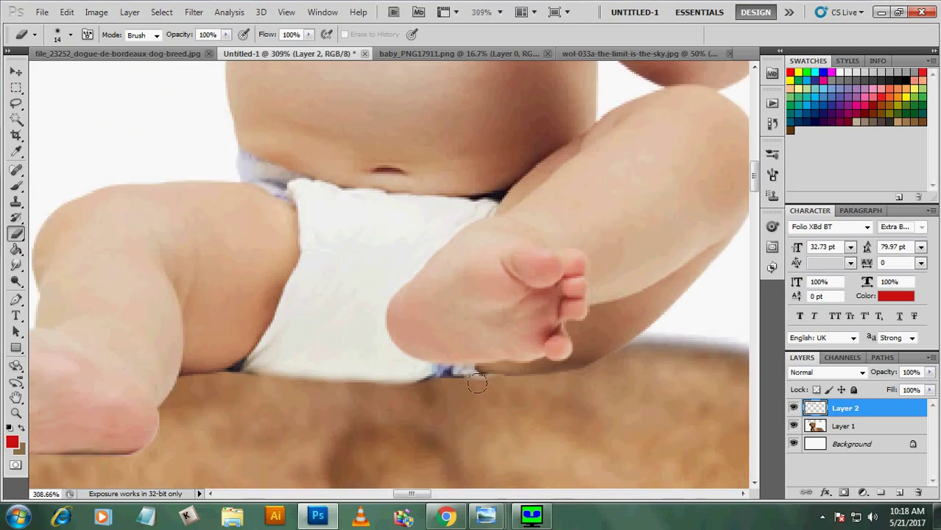
{"action": "left_click_drag", "start_coordinate": [477, 383], "coordinate": [397, 388]}
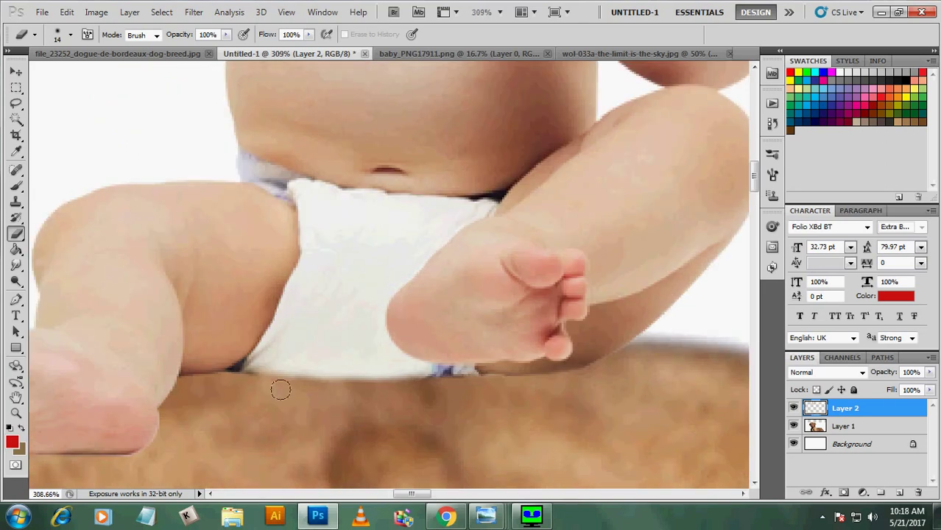
{"action": "left_click_drag", "start_coordinate": [223, 378], "coordinate": [426, 382]}
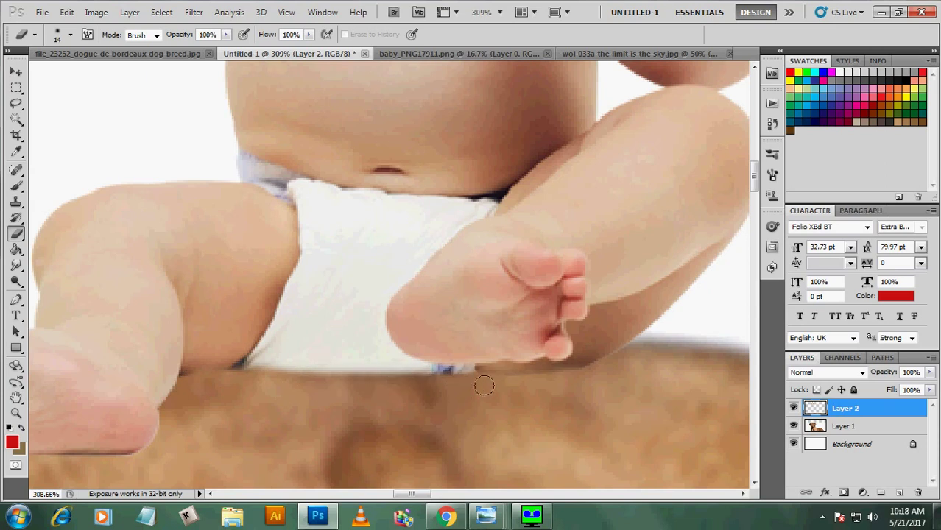
{"action": "scroll", "coordinate": [324, 368], "scroll_direction": "down", "scroll_amount": 3}
{"action": "scroll", "coordinate": [306, 316], "scroll_direction": "down", "scroll_amount": 2}
{"action": "scroll", "coordinate": [302, 328], "scroll_direction": "down", "scroll_amount": 1}
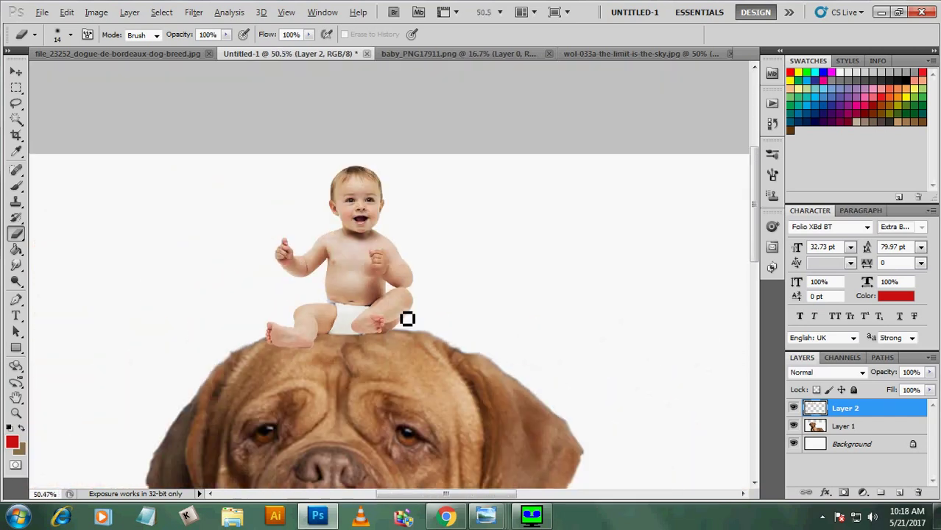
{"action": "scroll", "coordinate": [219, 211], "scroll_direction": "down", "scroll_amount": 2}
{"action": "scroll", "coordinate": [251, 280], "scroll_direction": "down", "scroll_amount": 1}
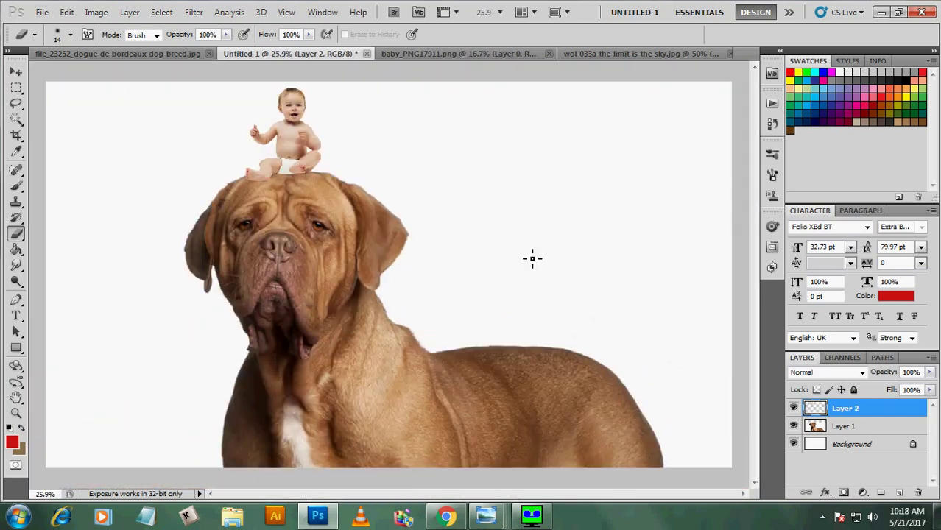
Step: Copy the cloud-sky photo into the composite at the canvas's top-left
{"action": "left_click", "coordinate": [598, 51]}
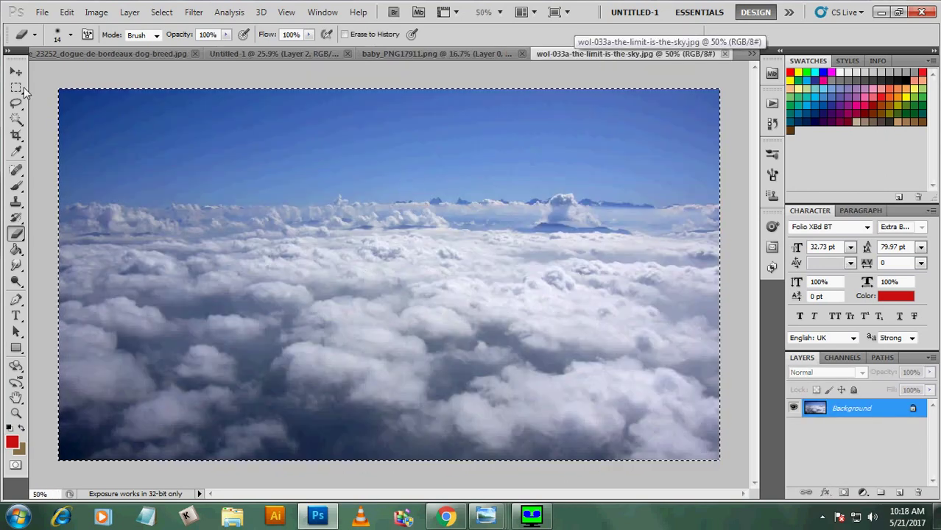
{"action": "key", "text": "v"}
{"action": "left_click_drag", "start_coordinate": [247, 328], "coordinate": [441, 263]}
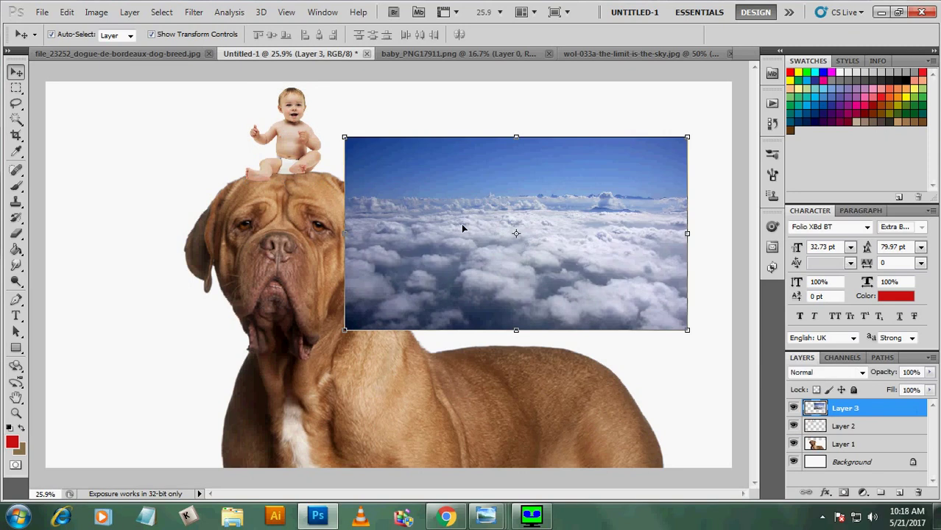
{"action": "left_click_drag", "start_coordinate": [461, 224], "coordinate": [181, 168]}
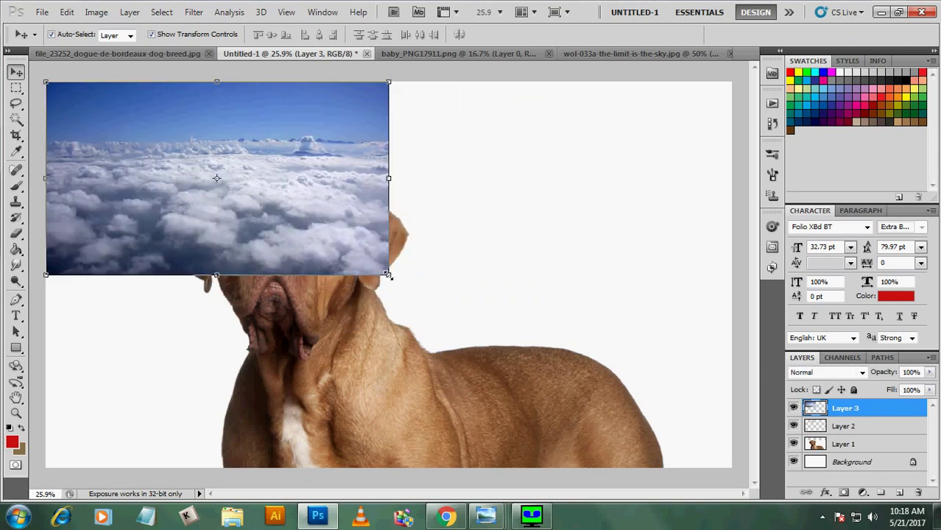
Step: Scale the sky to 200% to fill the canvas and send it behind the dog and baby
{"action": "left_click_drag", "start_coordinate": [388, 274], "coordinate": [732, 468]}
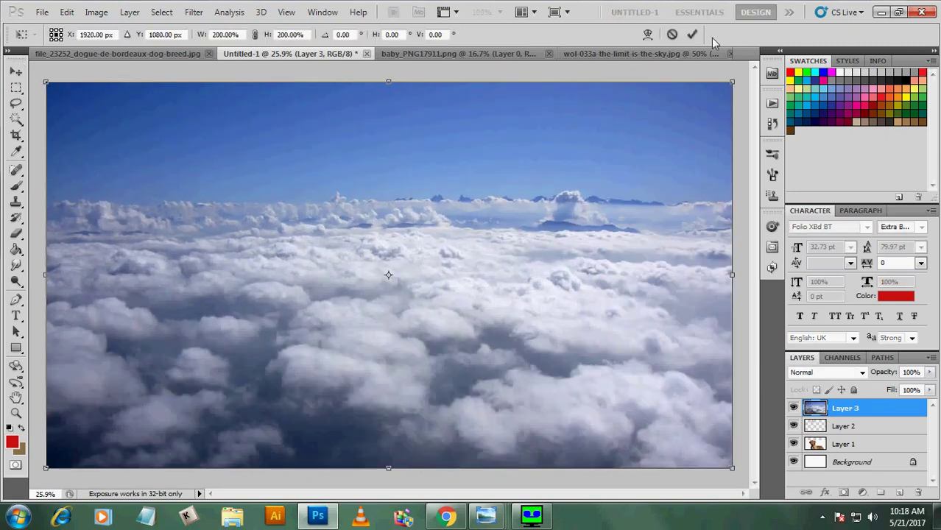
{"action": "left_click", "coordinate": [692, 34]}
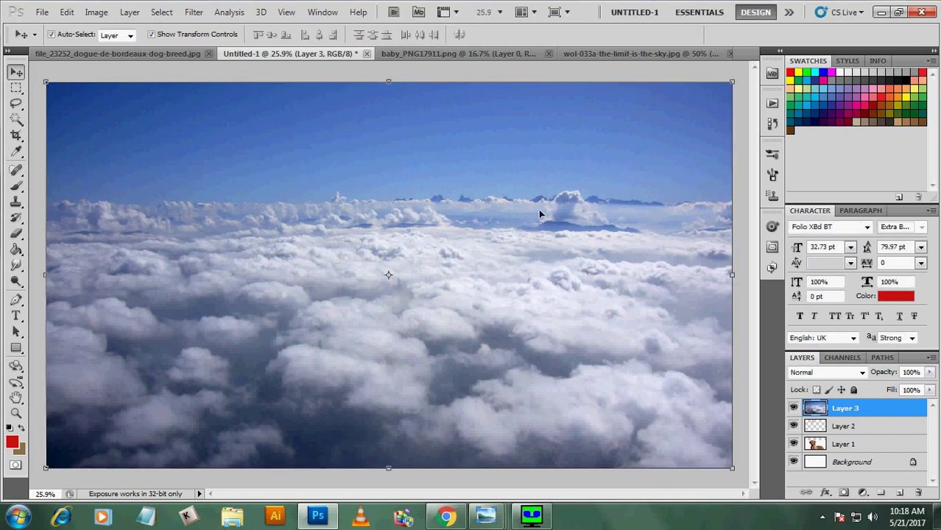
{"action": "key", "text": "ctrl+shift+bracketleft"}
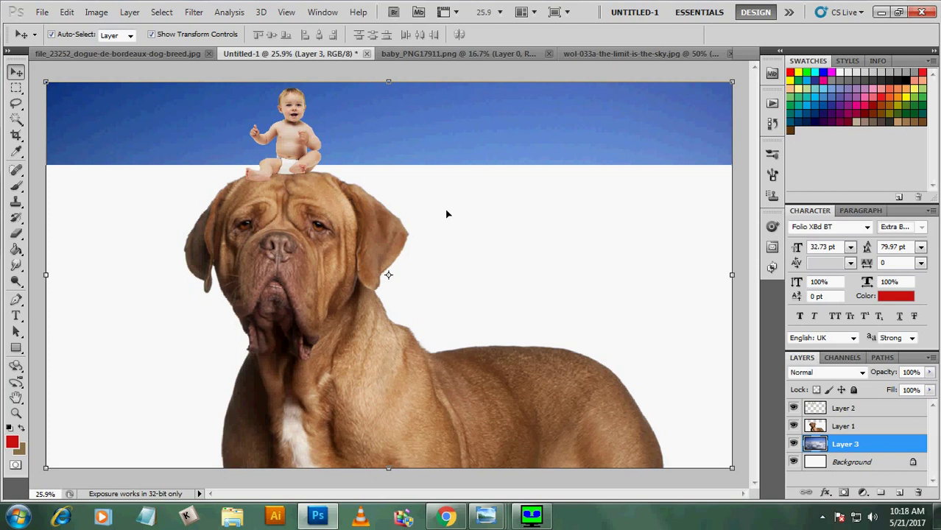
{"action": "left_click", "coordinate": [446, 214]}
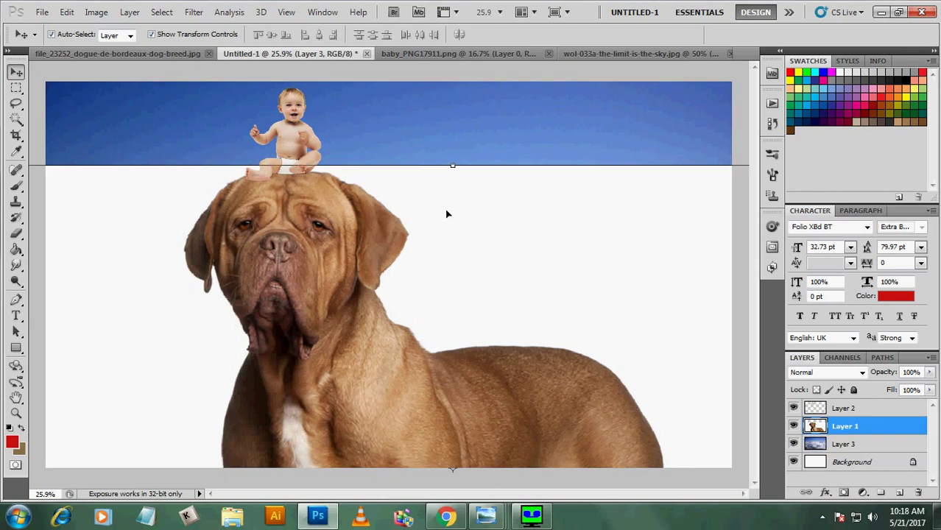
Step: Magic Wand the white backdrop on Layer 1 and invert the selection to the dog
{"action": "left_click", "coordinate": [18, 120]}
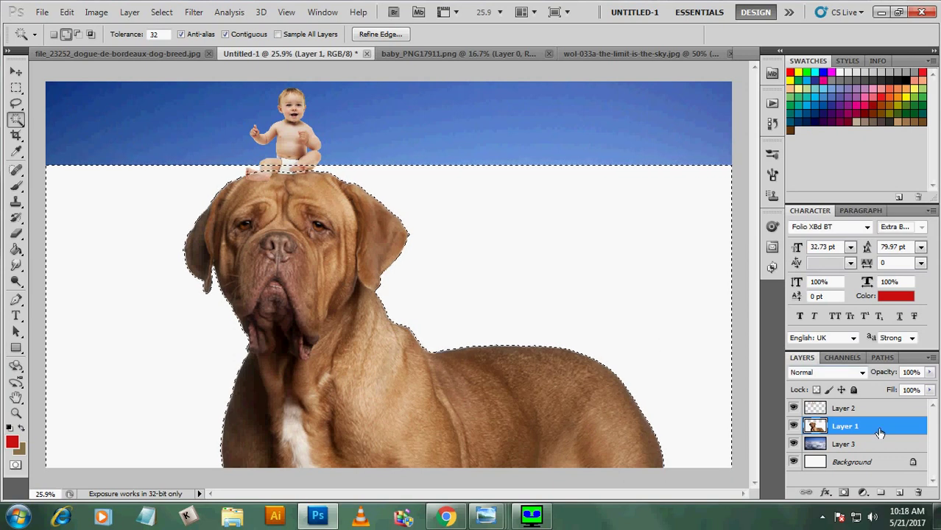
{"action": "left_click", "coordinate": [162, 13]}
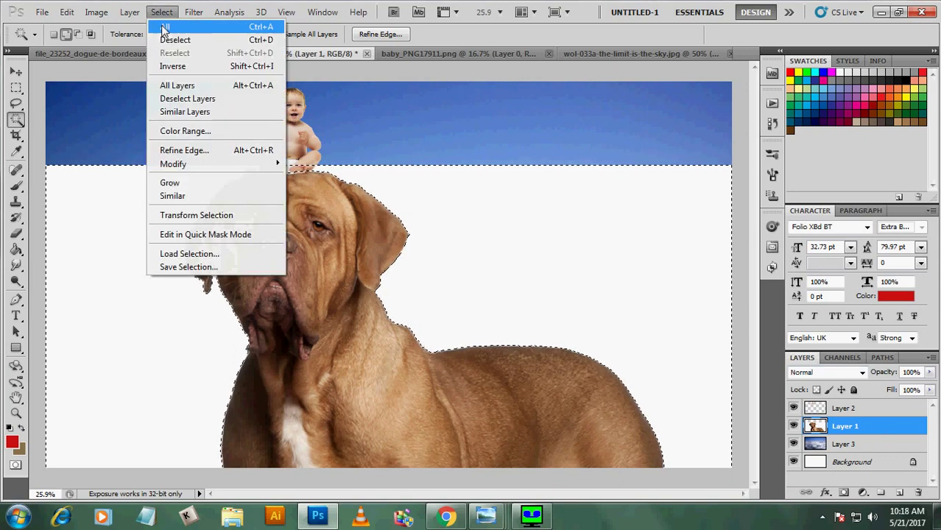
{"action": "left_click", "coordinate": [174, 65]}
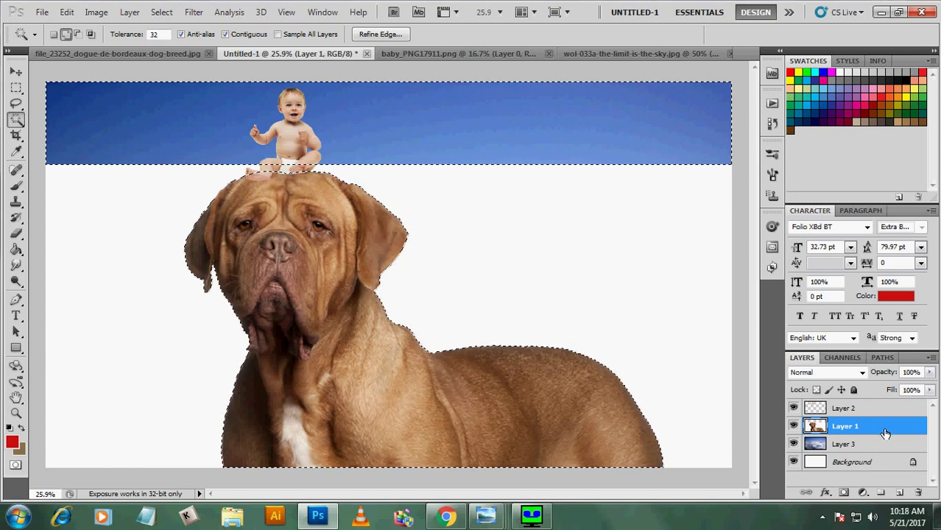
Step: Copy the selected dog onto new Layer 4 and hide the original Layer 1
{"action": "key", "text": "ctrl+shift+alt+n"}
{"action": "key", "text": "ctrl+shift+alt+e"}
{"action": "key", "text": "ctrl+d"}
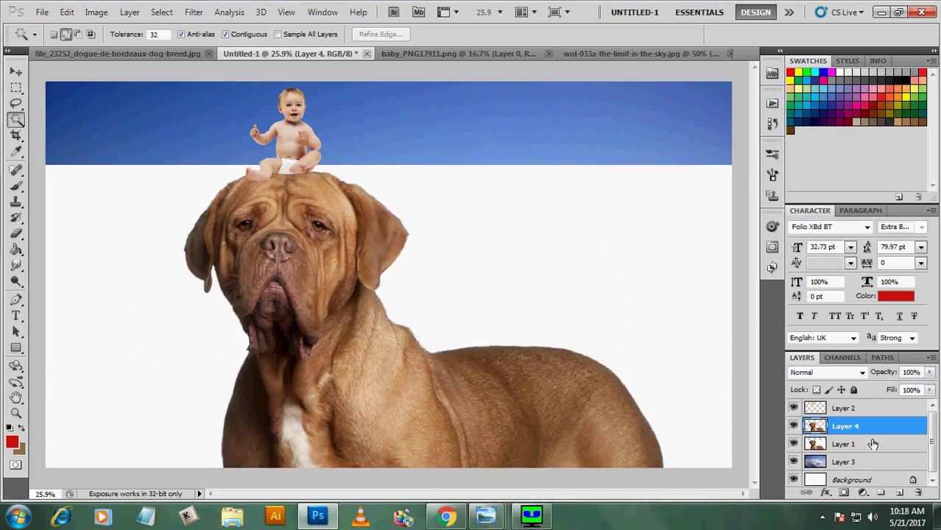
{"action": "left_click", "coordinate": [795, 445]}
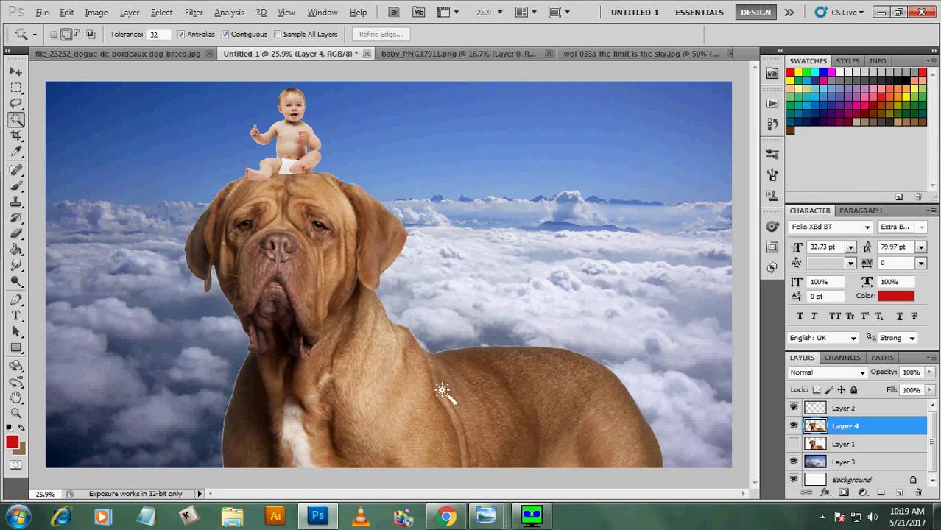
{"action": "scroll", "coordinate": [439, 384], "scroll_direction": "up", "scroll_amount": 1}
{"action": "scroll", "coordinate": [269, 353], "scroll_direction": "up", "scroll_amount": 1}
{"action": "scroll", "coordinate": [567, 244], "scroll_direction": "up", "scroll_amount": 1}
{"action": "scroll", "coordinate": [65, 343], "scroll_direction": "up", "scroll_amount": 1}
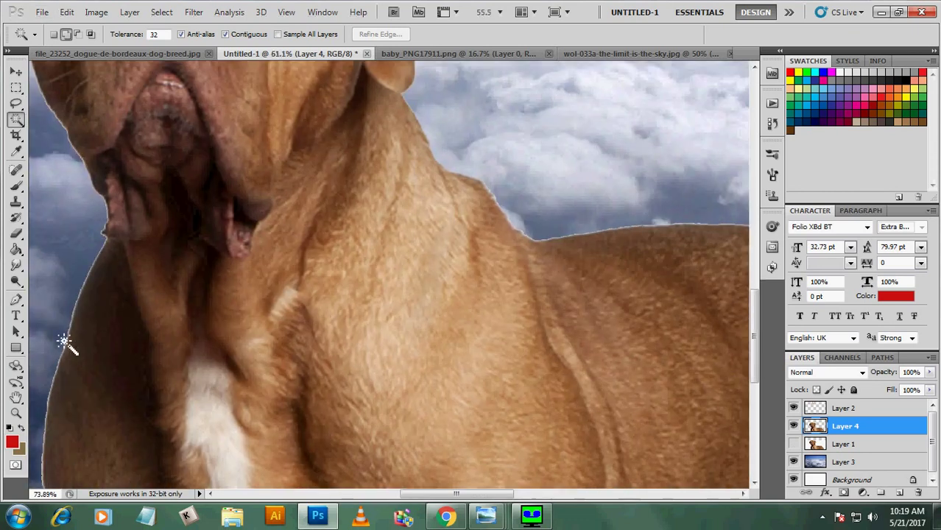
{"action": "scroll", "coordinate": [65, 343], "scroll_direction": "up", "scroll_amount": 3}
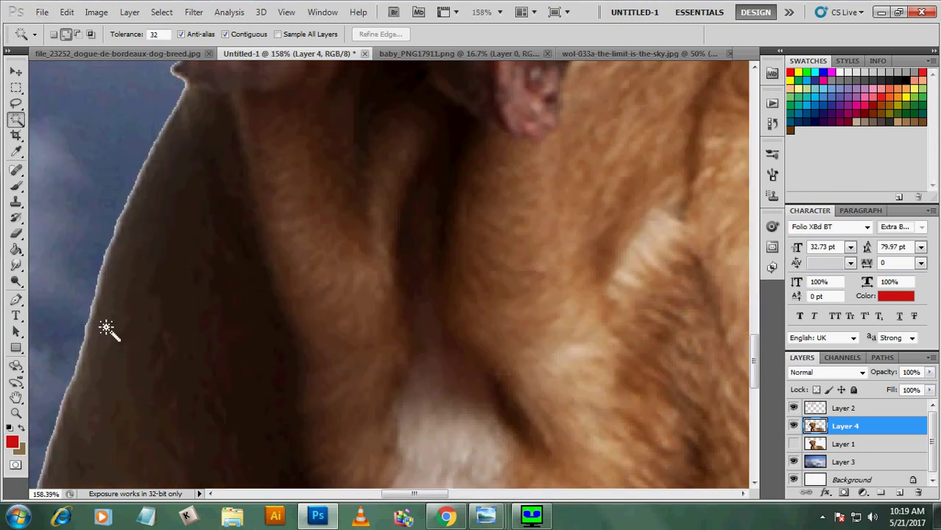
{"action": "scroll", "coordinate": [157, 311], "scroll_direction": "down", "scroll_amount": 2}
{"action": "scroll", "coordinate": [204, 301], "scroll_direction": "down", "scroll_amount": 3}
{"action": "scroll", "coordinate": [204, 300], "scroll_direction": "down", "scroll_amount": 3}
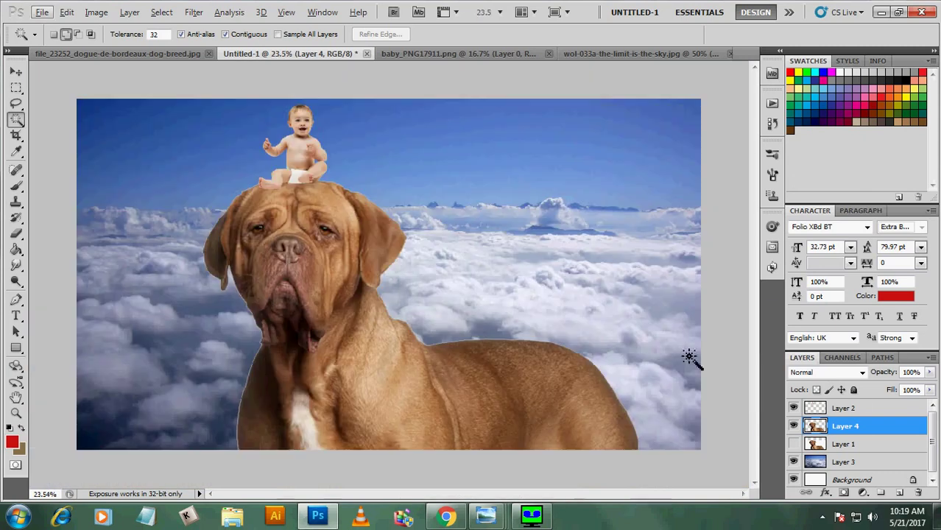
Step: Refine the Layer 4 dog selection with Smooth 10 and Feather 1.2 px, output to a new layer
{"action": "left_click", "coordinate": [818, 428], "text": "ctrl"}
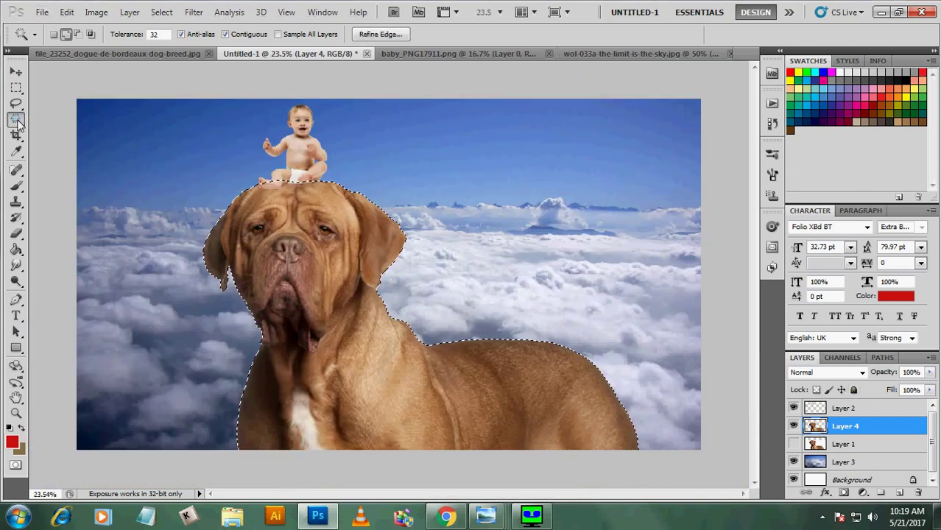
{"action": "left_click", "coordinate": [380, 34]}
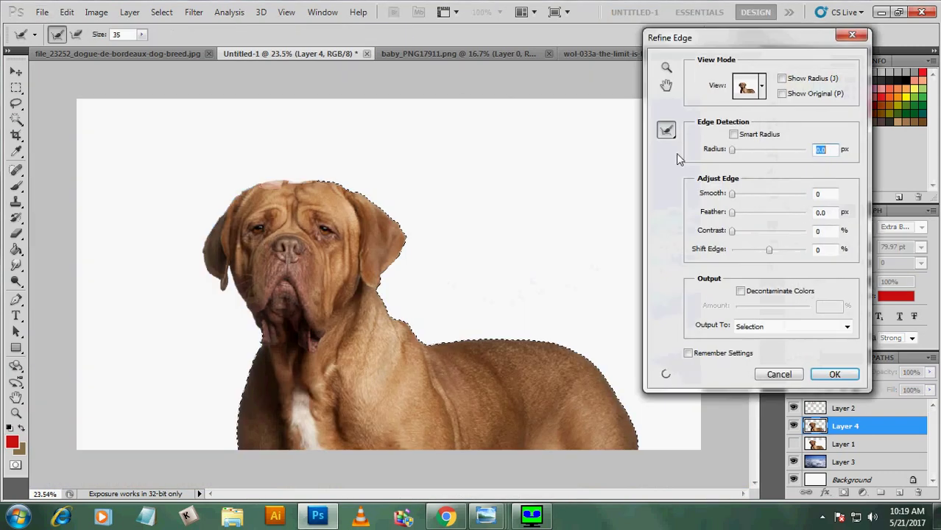
{"action": "left_click_drag", "start_coordinate": [736, 211], "coordinate": [736, 213]}
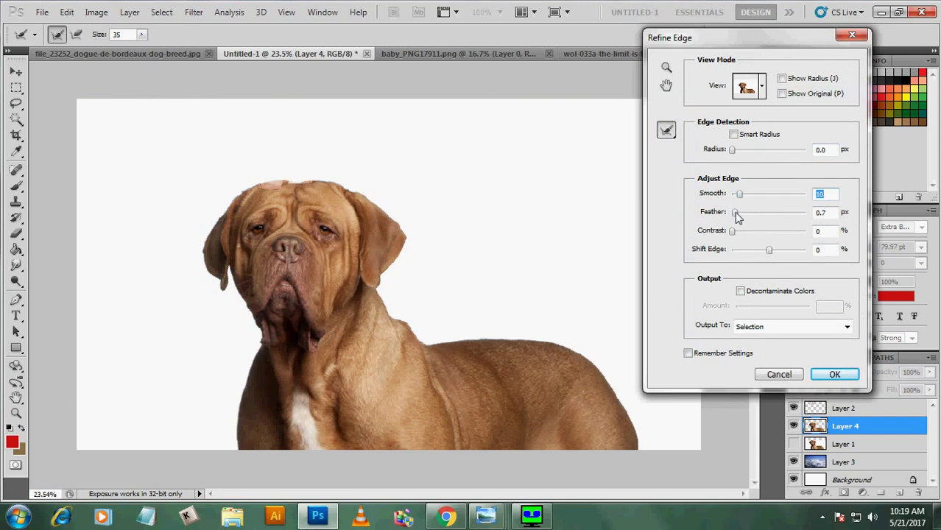
{"action": "left_click", "coordinate": [786, 325]}
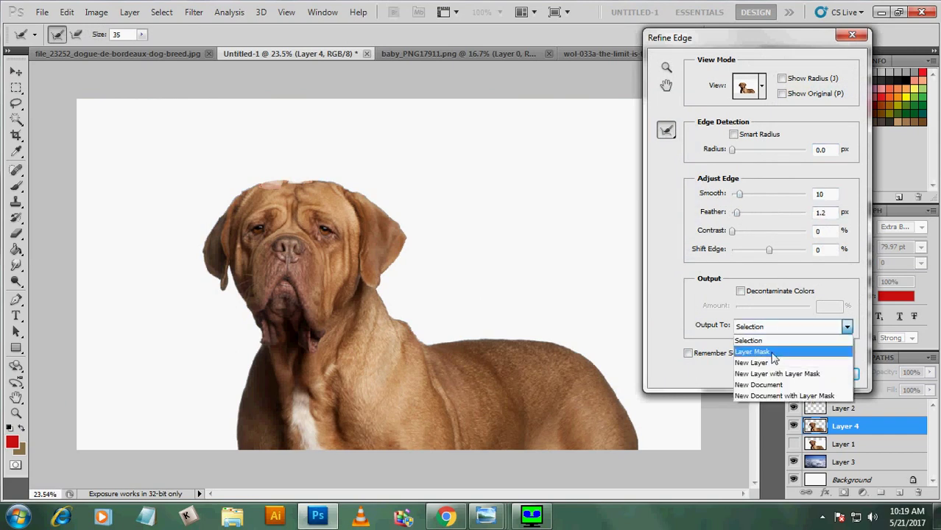
{"action": "left_click", "coordinate": [770, 351]}
{"action": "left_click", "coordinate": [769, 327]}
{"action": "left_click", "coordinate": [752, 362]}
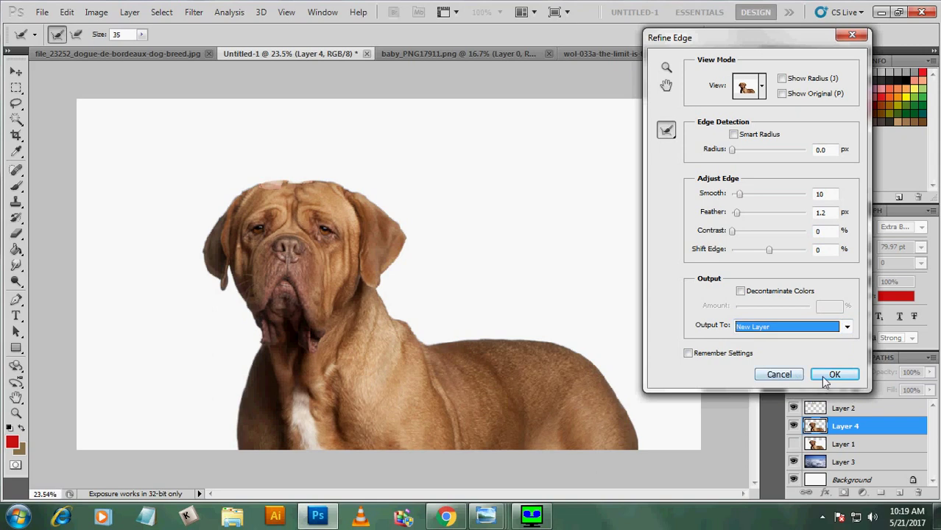
{"action": "left_click", "coordinate": [832, 374]}
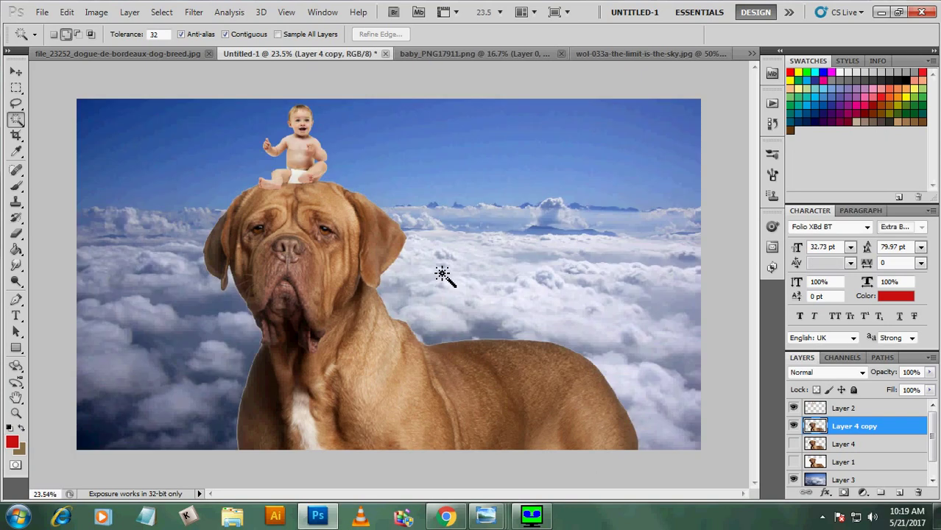
Step: Zoom into the dog's chest and select the Smudge tool at 52% strength
{"action": "scroll", "coordinate": [367, 368], "scroll_direction": "up", "scroll_amount": 2}
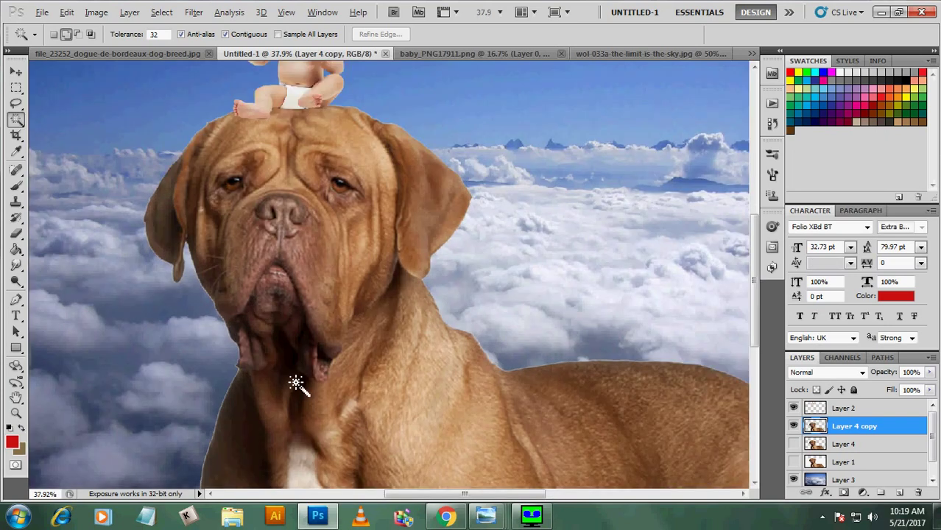
{"action": "scroll", "coordinate": [299, 383], "scroll_direction": "up", "scroll_amount": 2}
{"action": "scroll", "coordinate": [210, 300], "scroll_direction": "down", "scroll_amount": 1}
{"action": "scroll", "coordinate": [210, 301], "scroll_direction": "down", "scroll_amount": 2}
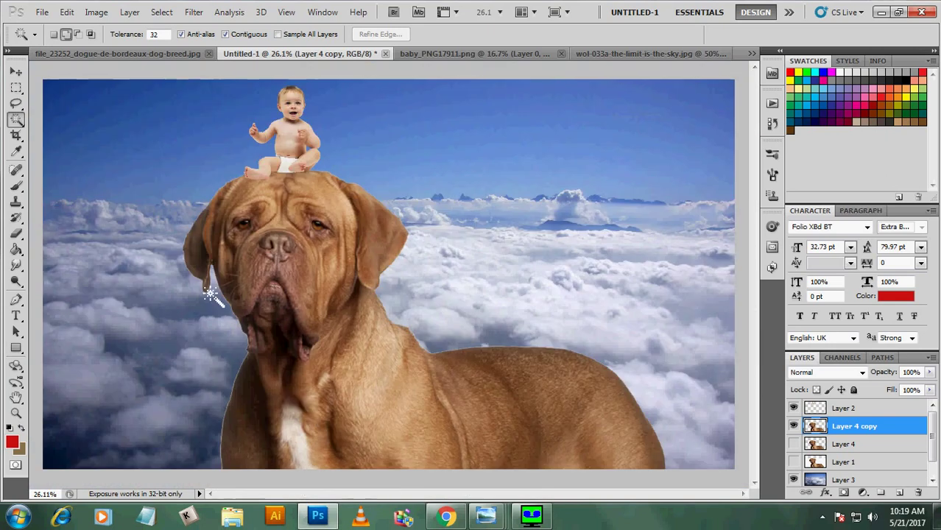
{"action": "scroll", "coordinate": [236, 398], "scroll_direction": "up", "scroll_amount": 3}
{"action": "scroll", "coordinate": [237, 397], "scroll_direction": "up", "scroll_amount": 1}
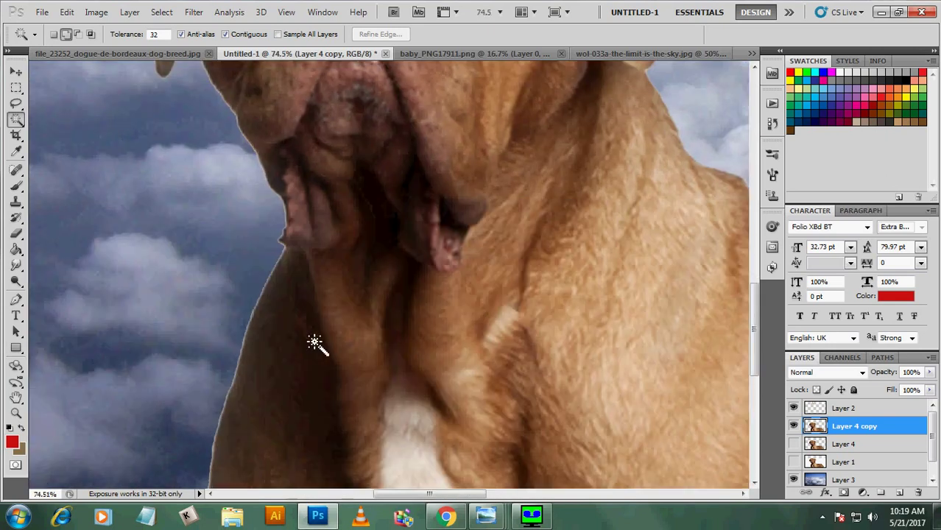
{"action": "left_click", "coordinate": [17, 267]}
{"action": "scroll", "coordinate": [243, 256], "scroll_direction": "up", "scroll_amount": 1}
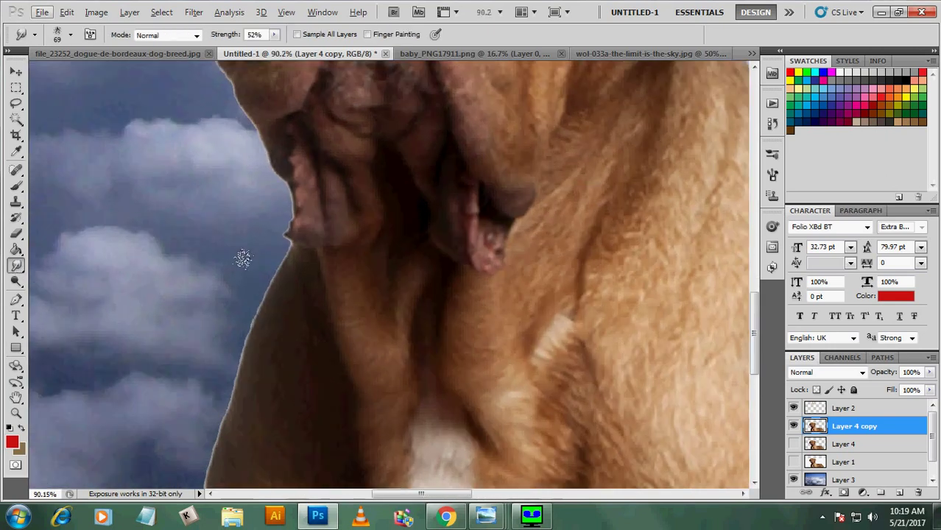
Step: Pick a smaller Smudge brush preset and shrink the brush to 27
{"action": "left_click", "coordinate": [71, 34]}
{"action": "left_click", "coordinate": [118, 125]}
{"action": "left_click", "coordinate": [260, 271]}
{"action": "key", "text": "bracketleft"}
{"action": "key", "text": "bracketleft"}
{"action": "key", "text": "bracketleft"}
Step: Smudge the dog's cheek edge and lower outline into the sky
{"action": "mouse_move", "coordinate": [252, 128]}
{"action": "left_mouse_down"}
{"action": "mouse_move", "coordinate": [290, 191]}
{"action": "mouse_move", "coordinate": [292, 248]}
{"action": "mouse_move", "coordinate": [242, 386]}
{"action": "left_mouse_up"}
{"action": "left_click_drag", "start_coordinate": [234, 418], "coordinate": [210, 477]}
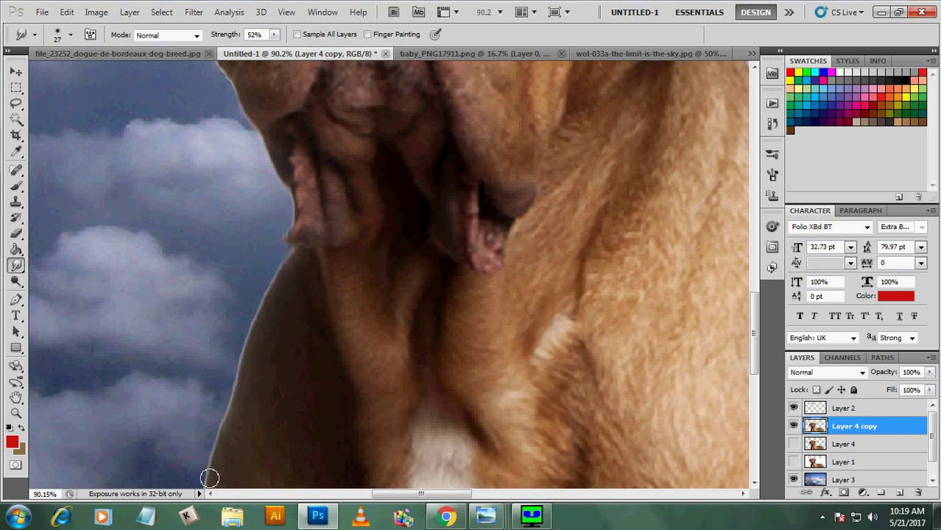
{"action": "scroll", "coordinate": [213, 383], "scroll_direction": "down", "scroll_amount": 3}
{"action": "left_click_drag", "start_coordinate": [216, 329], "coordinate": [202, 476]}
{"action": "scroll", "coordinate": [202, 324], "scroll_direction": "down", "scroll_amount": 2}
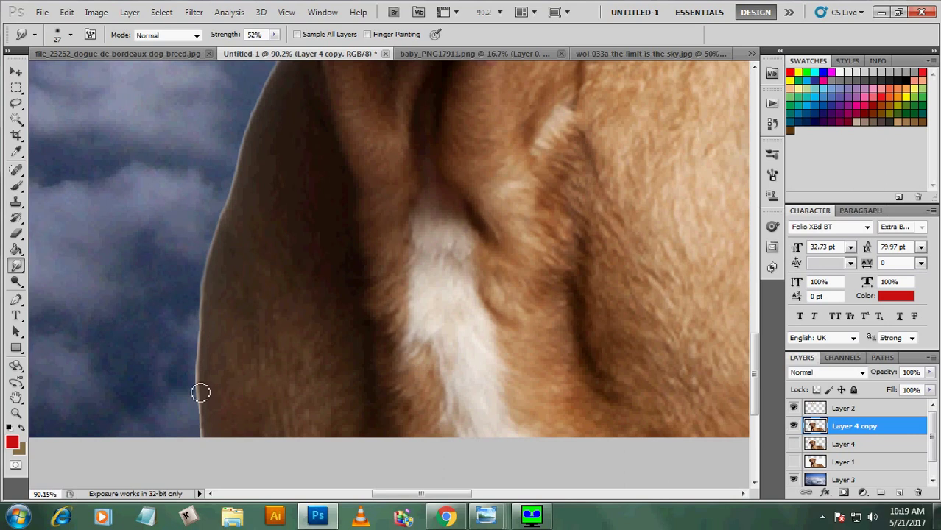
{"action": "scroll", "coordinate": [191, 403], "scroll_direction": "down", "scroll_amount": 1}
{"action": "scroll", "coordinate": [162, 346], "scroll_direction": "down", "scroll_amount": 1}
{"action": "scroll", "coordinate": [184, 284], "scroll_direction": "down", "scroll_amount": 2}
{"action": "scroll", "coordinate": [331, 265], "scroll_direction": "down", "scroll_amount": 1}
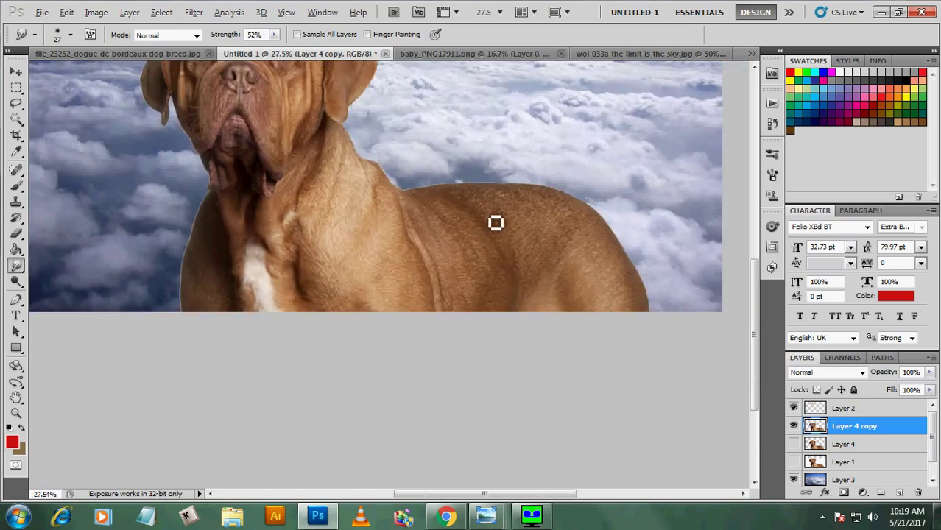
{"action": "scroll", "coordinate": [496, 223], "scroll_direction": "up", "scroll_amount": 3}
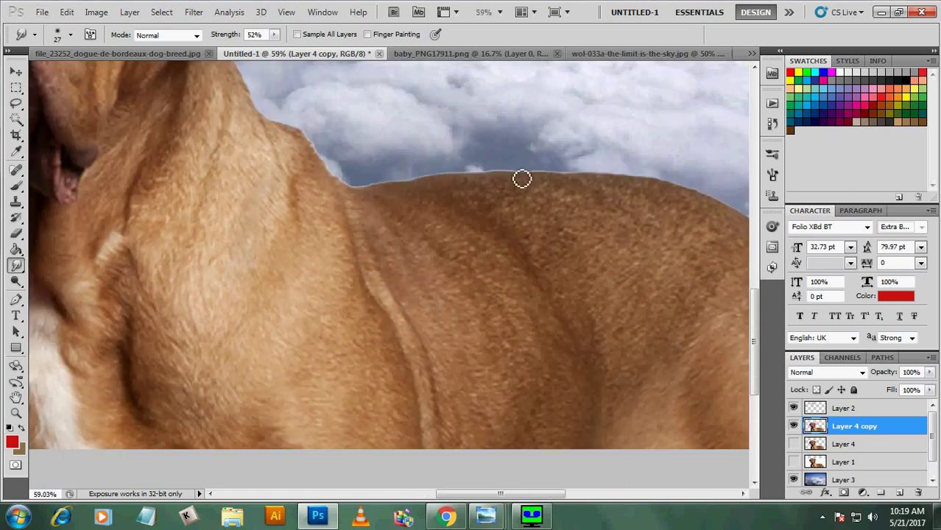
{"action": "scroll", "coordinate": [258, 188], "scroll_direction": "down", "scroll_amount": 1}
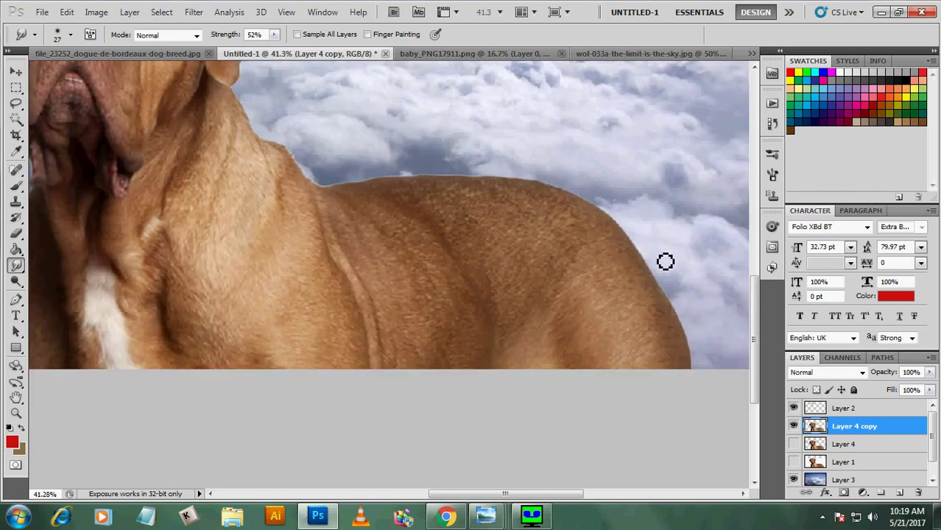
Step: Enlarge the smudge brush to 41 and soften the dog's back edge
{"action": "key", "text": "bracketright"}
{"action": "key", "text": "bracketright"}
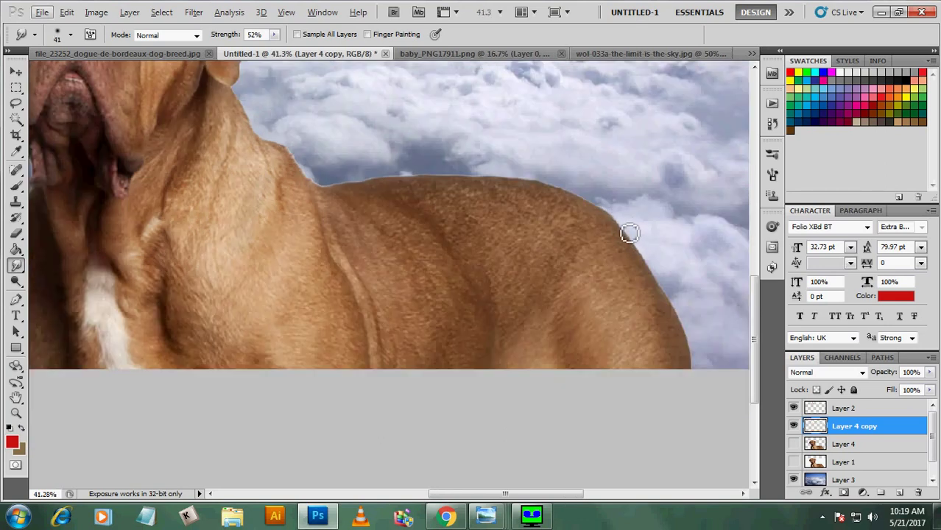
{"action": "left_click_drag", "start_coordinate": [630, 233], "coordinate": [687, 337]}
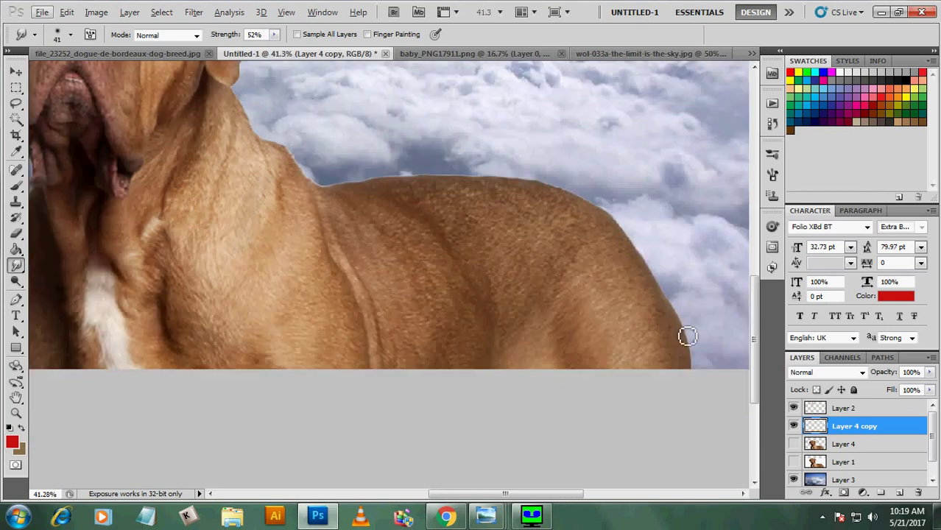
{"action": "scroll", "coordinate": [409, 229], "scroll_direction": "down", "scroll_amount": 1}
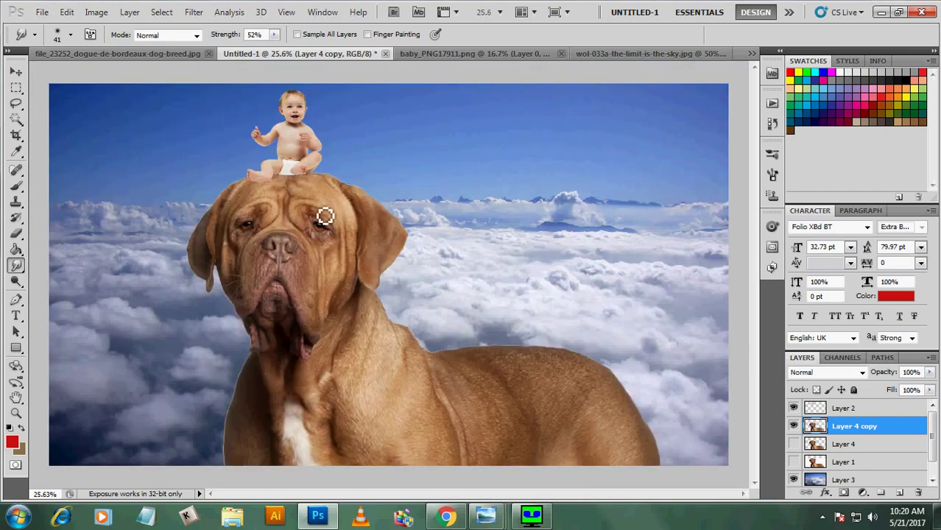
{"action": "scroll", "coordinate": [227, 221], "scroll_direction": "up", "scroll_amount": 1}
{"action": "scroll", "coordinate": [221, 227], "scroll_direction": "up", "scroll_amount": 1}
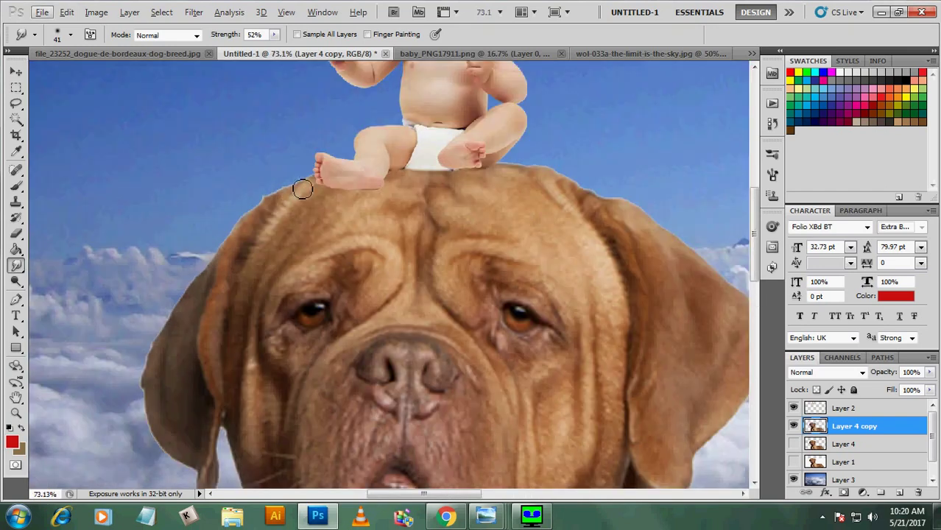
Step: Smooth the top and left edges of the dog's head, left ear and jowl
{"action": "left_click_drag", "start_coordinate": [302, 189], "coordinate": [268, 194]}
{"action": "left_click_drag", "start_coordinate": [229, 233], "coordinate": [182, 302]}
{"action": "left_click_drag", "start_coordinate": [165, 334], "coordinate": [143, 387]}
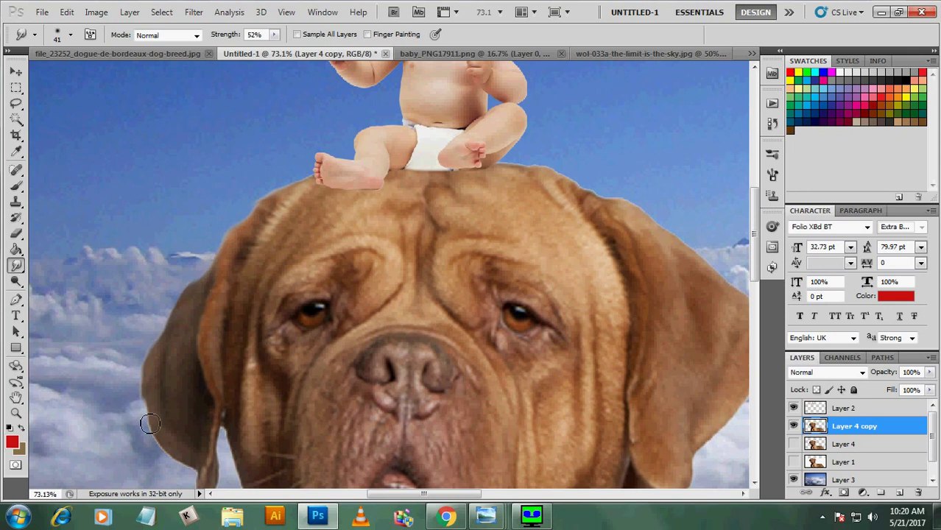
{"action": "scroll", "coordinate": [204, 366], "scroll_direction": "down", "scroll_amount": 3}
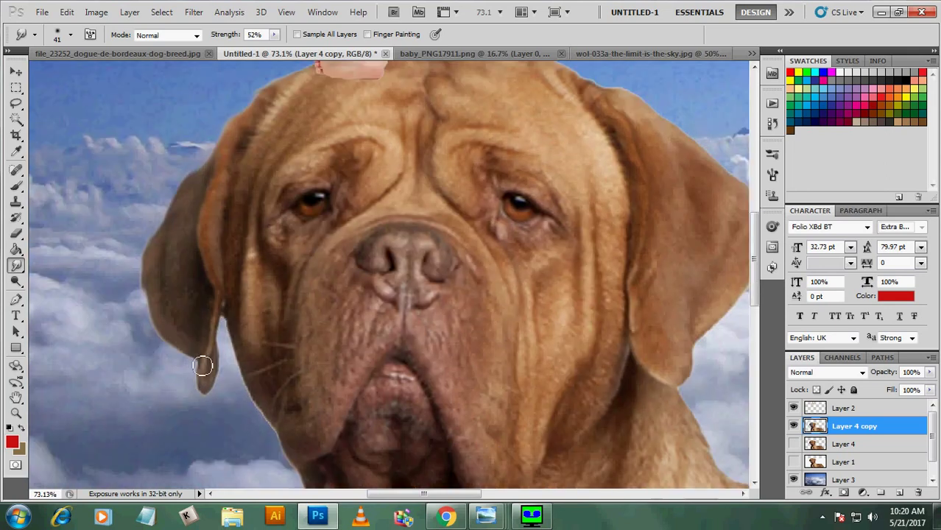
{"action": "left_click_drag", "start_coordinate": [198, 385], "coordinate": [210, 384]}
{"action": "left_click_drag", "start_coordinate": [237, 340], "coordinate": [251, 404]}
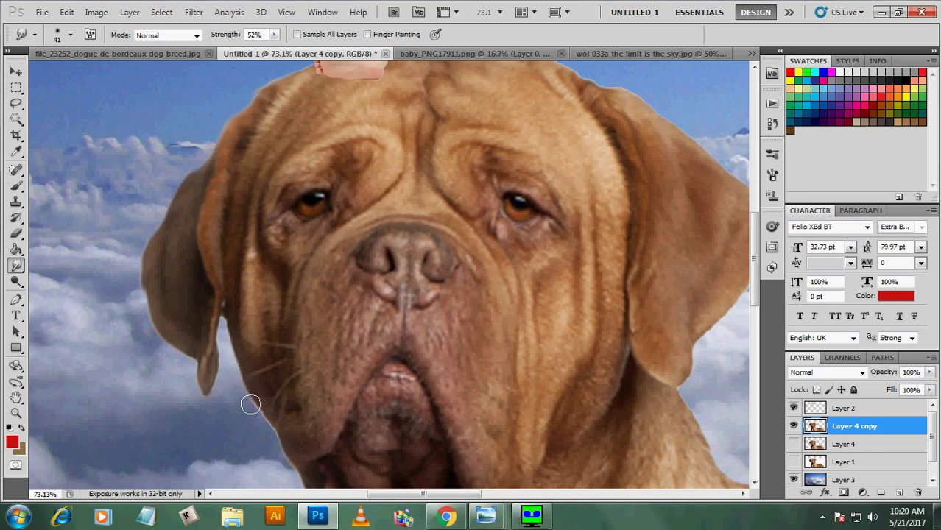
{"action": "scroll", "coordinate": [287, 321], "scroll_direction": "down", "scroll_amount": 3}
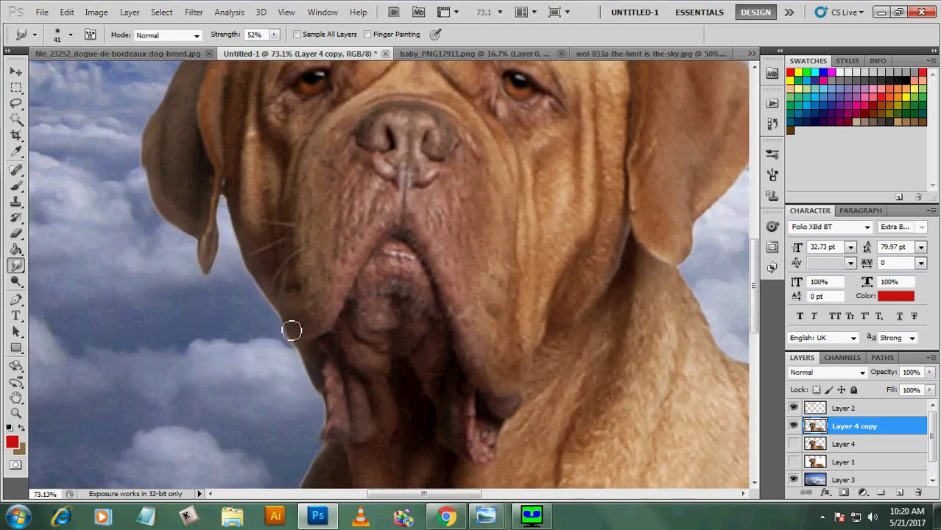
{"action": "scroll", "coordinate": [267, 196], "scroll_direction": "up", "scroll_amount": 2}
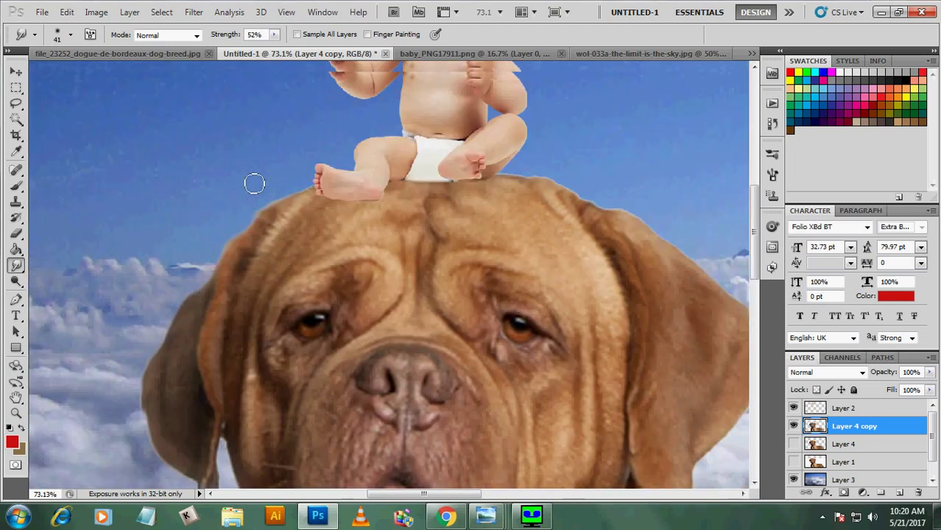
{"action": "scroll", "coordinate": [268, 197], "scroll_direction": "up", "scroll_amount": 4}
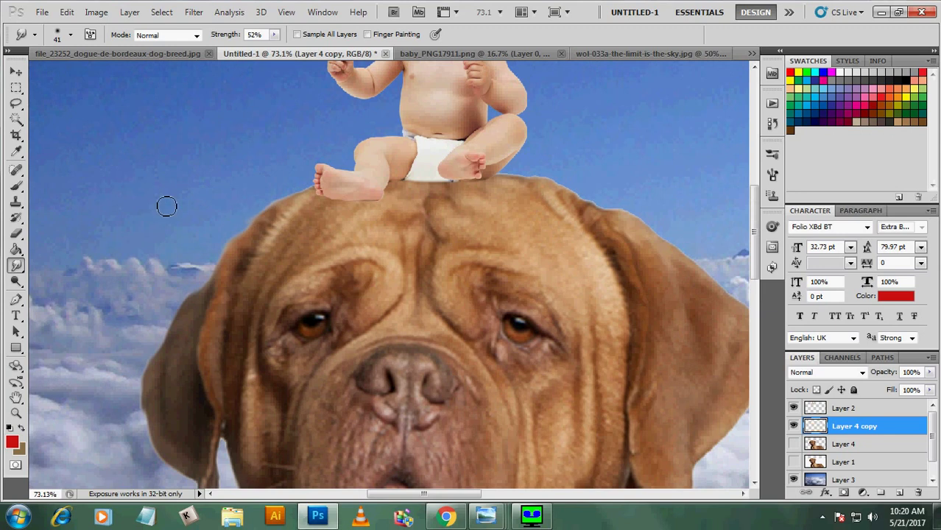
{"action": "scroll", "coordinate": [143, 203], "scroll_direction": "down", "scroll_amount": 2}
{"action": "scroll", "coordinate": [522, 237], "scroll_direction": "up", "scroll_amount": 2}
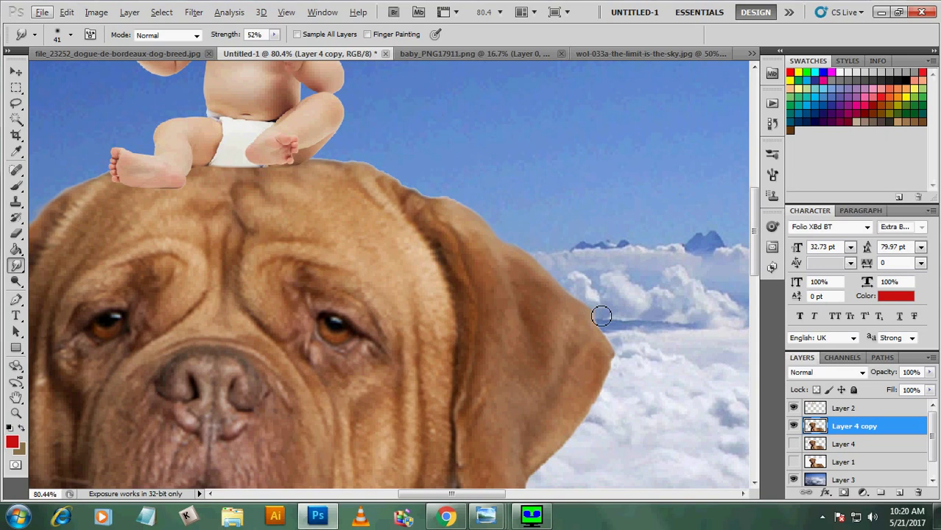
Step: Smudge the edge of the dog's right ear into the clouds
{"action": "left_click_drag", "start_coordinate": [601, 316], "coordinate": [558, 447]}
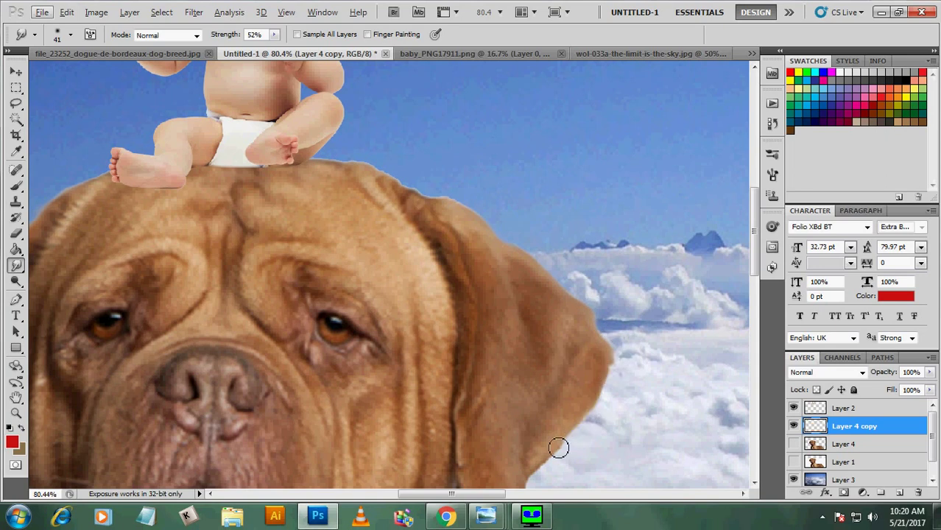
{"action": "scroll", "coordinate": [586, 191], "scroll_direction": "down", "scroll_amount": 2}
{"action": "scroll", "coordinate": [551, 305], "scroll_direction": "down", "scroll_amount": 2}
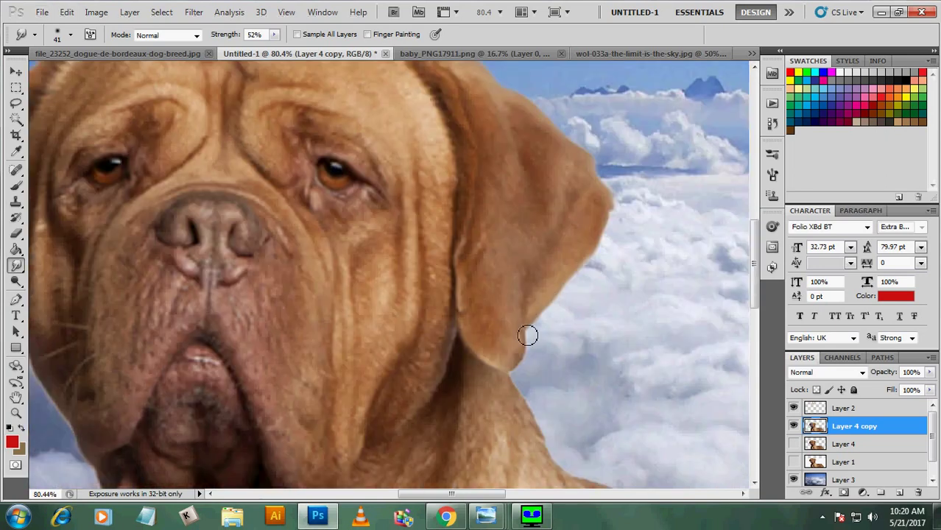
{"action": "scroll", "coordinate": [530, 346], "scroll_direction": "down", "scroll_amount": 2}
{"action": "scroll", "coordinate": [472, 162], "scroll_direction": "down", "scroll_amount": 3}
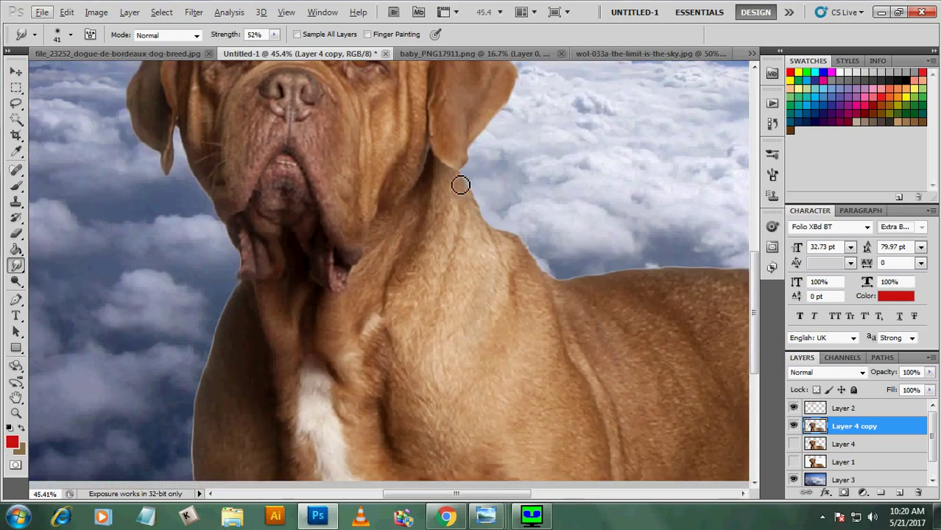
Step: Soften the dog's neck edge below the ear and along its back
{"action": "mouse_move", "coordinate": [460, 184]}
{"action": "left_mouse_down"}
{"action": "mouse_move", "coordinate": [539, 268]}
{"action": "mouse_move", "coordinate": [567, 283]}
{"action": "mouse_move", "coordinate": [609, 273]}
{"action": "left_mouse_up"}
{"action": "scroll", "coordinate": [265, 215], "scroll_direction": "down", "scroll_amount": 1}
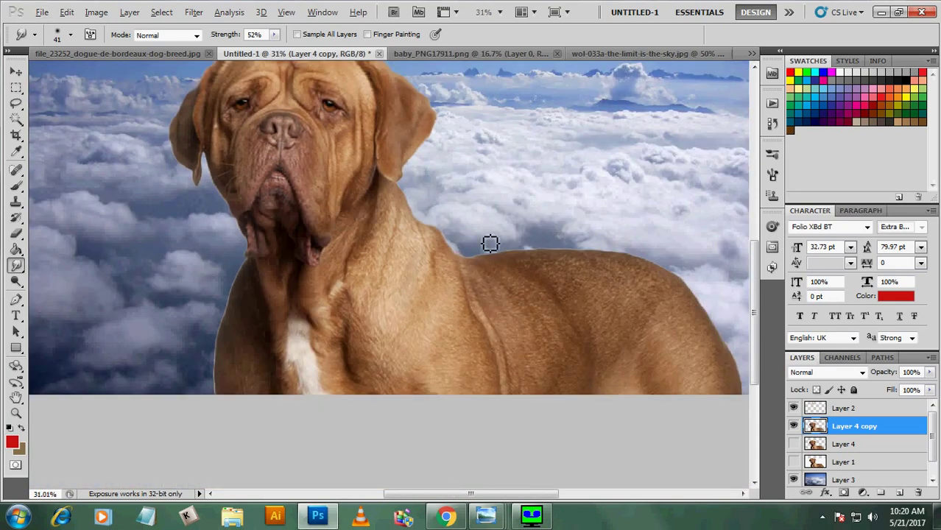
{"action": "scroll", "coordinate": [490, 243], "scroll_direction": "up", "scroll_amount": 1}
{"action": "scroll", "coordinate": [623, 274], "scroll_direction": "up", "scroll_amount": 1}
{"action": "left_click_drag", "start_coordinate": [492, 271], "coordinate": [729, 270]}
{"action": "scroll", "coordinate": [630, 263], "scroll_direction": "down", "scroll_amount": 1}
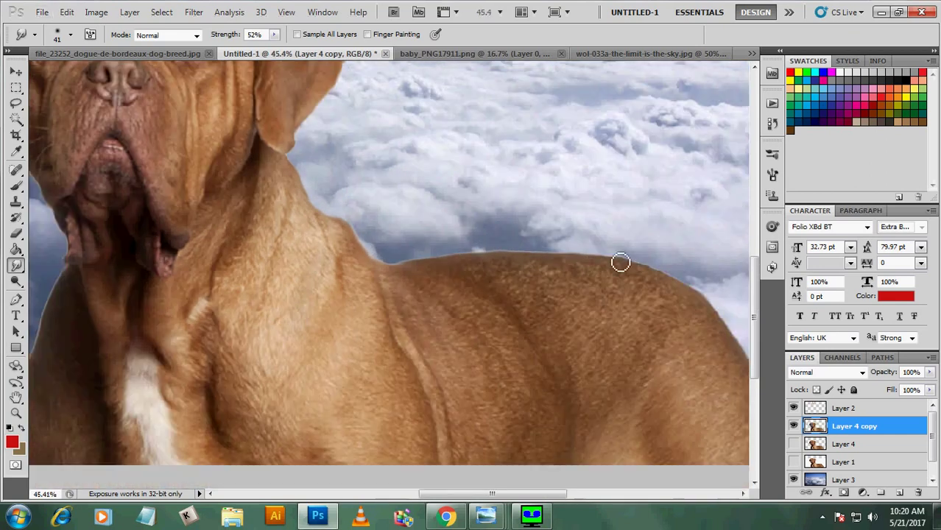
{"action": "scroll", "coordinate": [498, 286], "scroll_direction": "down", "scroll_amount": 1}
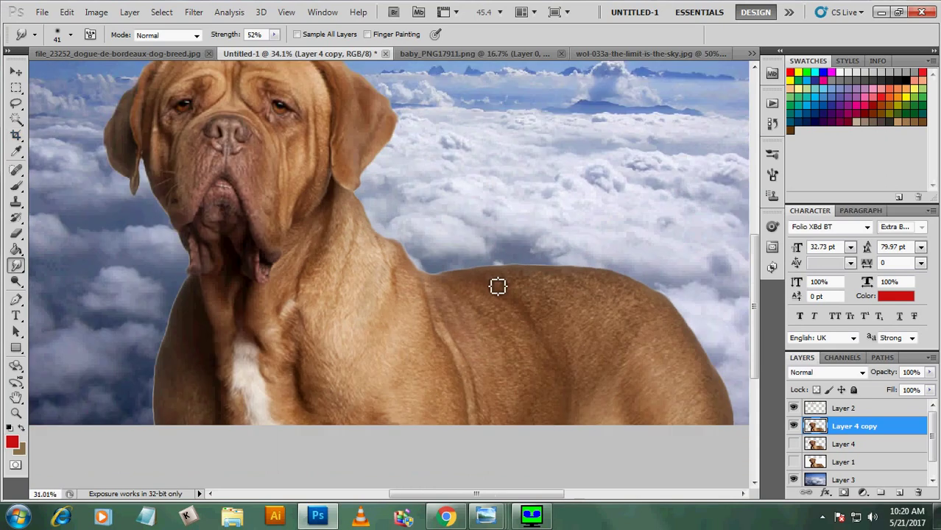
{"action": "scroll", "coordinate": [498, 287], "scroll_direction": "down", "scroll_amount": 1}
{"action": "scroll", "coordinate": [303, 260], "scroll_direction": "up", "scroll_amount": 1}
{"action": "scroll", "coordinate": [285, 248], "scroll_direction": "down", "scroll_amount": 1}
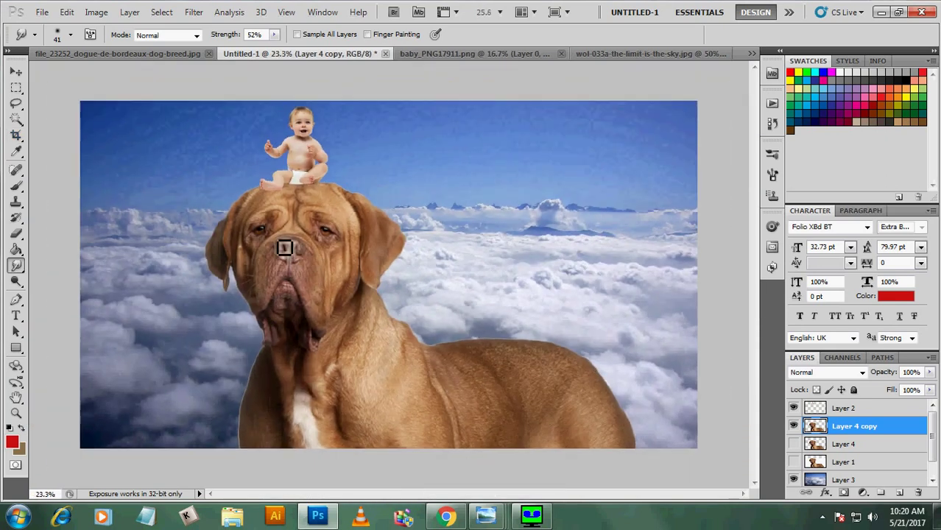
Step: Duplicate the clouds layer (Layer 3) and move the copy above the dog layer
{"action": "left_click", "coordinate": [16, 73]}
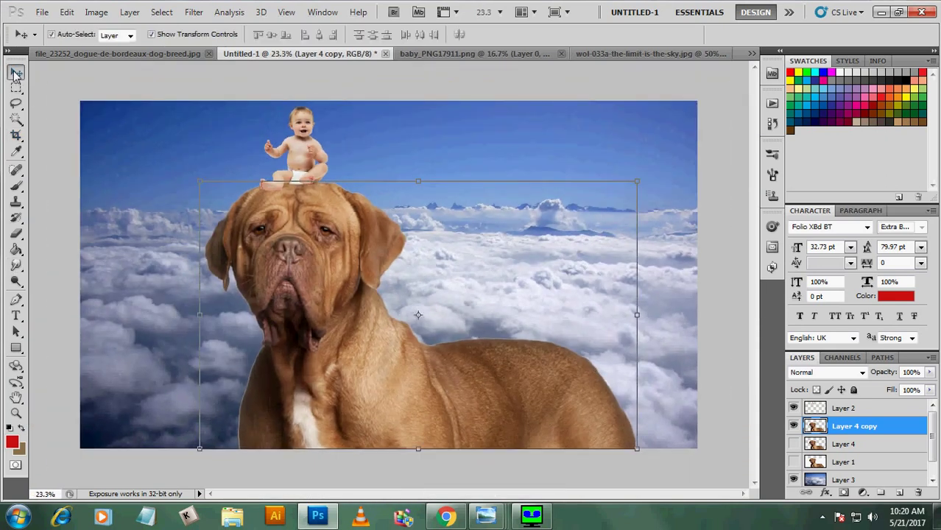
{"action": "left_click", "coordinate": [668, 225]}
{"action": "key", "text": "ctrl+j"}
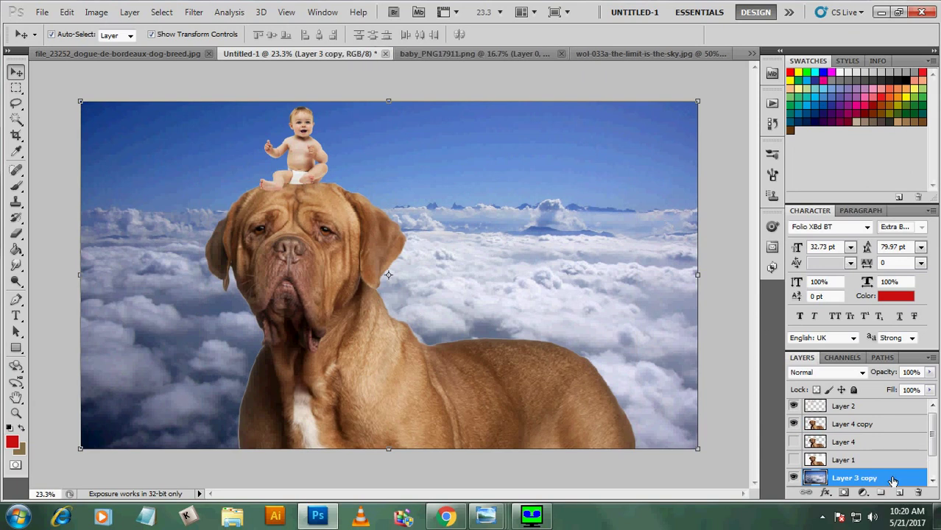
{"action": "left_click_drag", "start_coordinate": [893, 480], "coordinate": [891, 428]}
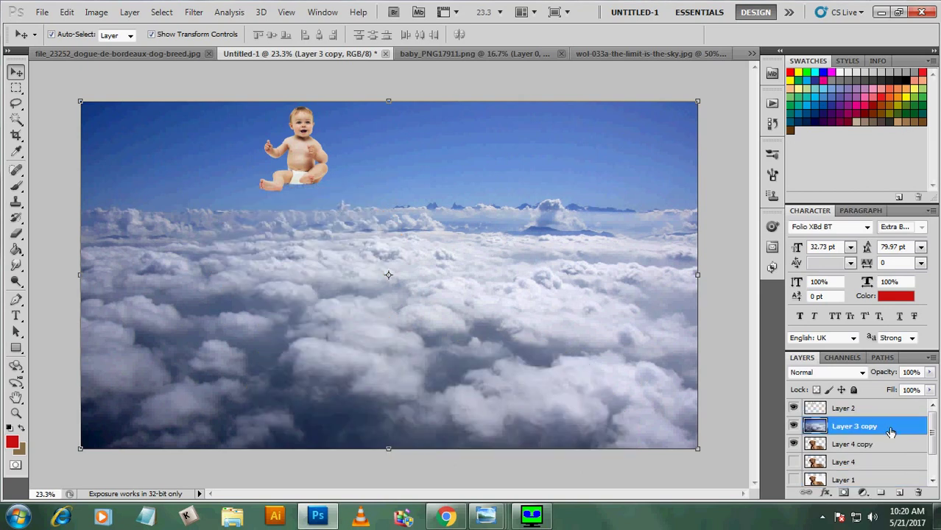
Step: Erase the cloud copy over the dog and baby, leaving mist on the lower body
{"action": "left_click", "coordinate": [17, 231]}
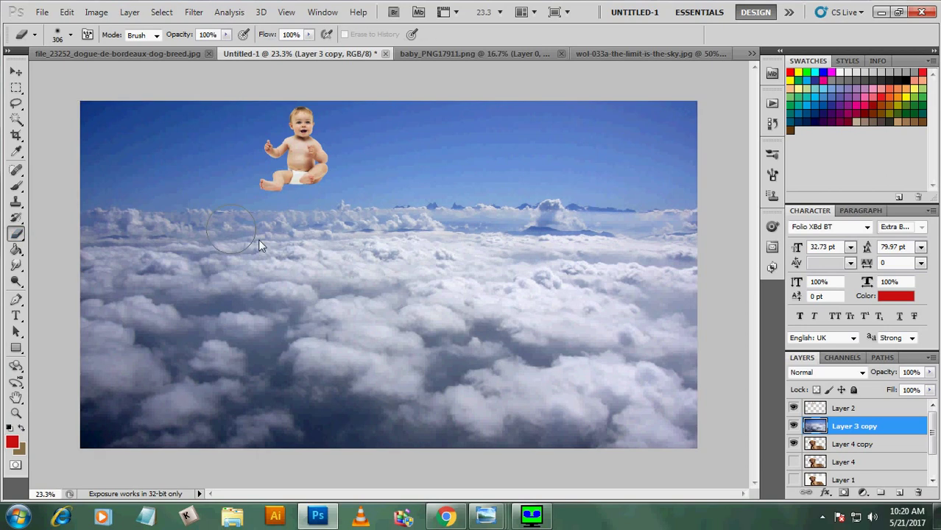
{"action": "mouse_move", "coordinate": [231, 229]}
{"action": "left_mouse_down"}
{"action": "mouse_move", "coordinate": [259, 287]}
{"action": "mouse_move", "coordinate": [601, 336]}
{"action": "mouse_move", "coordinate": [445, 398]}
{"action": "left_mouse_up"}
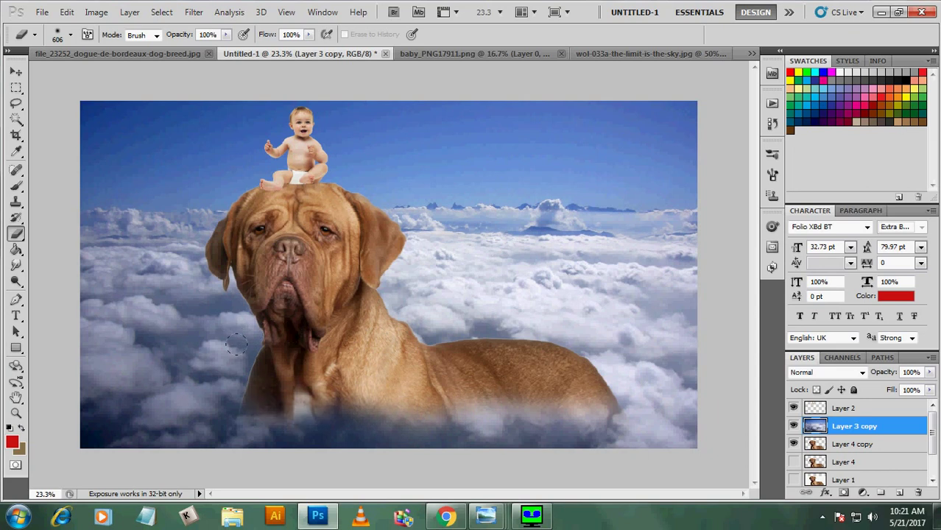
{"action": "mouse_move", "coordinate": [313, 414]}
{"action": "left_mouse_down"}
{"action": "mouse_move", "coordinate": [442, 420]}
{"action": "mouse_move", "coordinate": [530, 408]}
{"action": "mouse_move", "coordinate": [574, 339]}
{"action": "left_mouse_up"}
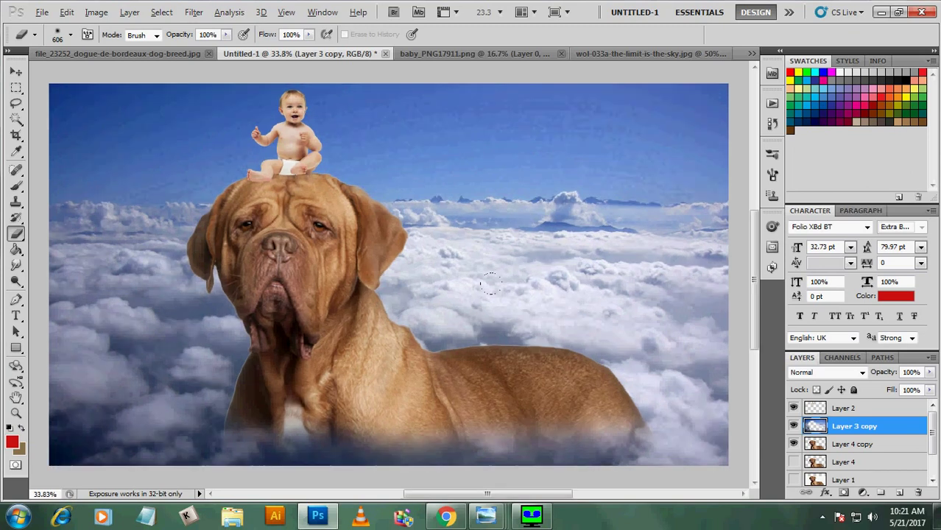
{"action": "left_click_drag", "start_coordinate": [521, 349], "coordinate": [512, 257]}
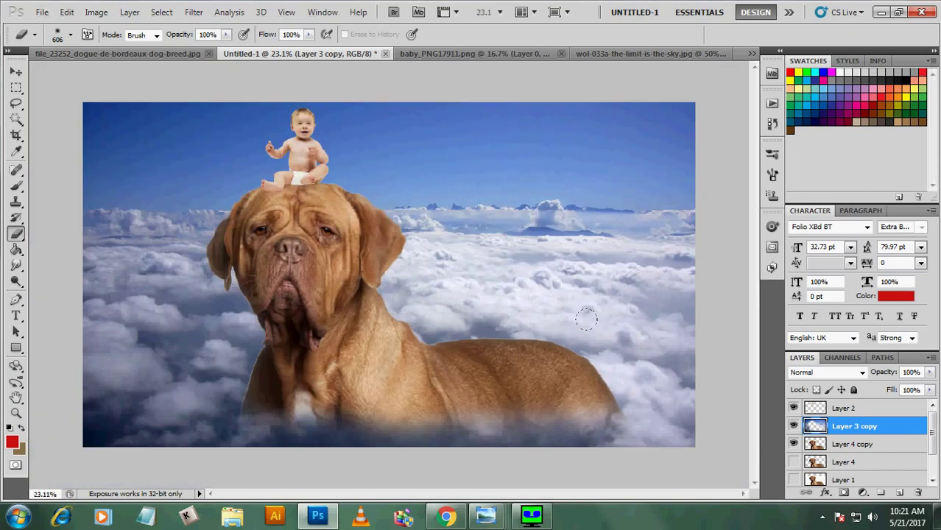
Step: Switch back to the Move tool and deselect all layers
{"action": "left_click", "coordinate": [14, 74]}
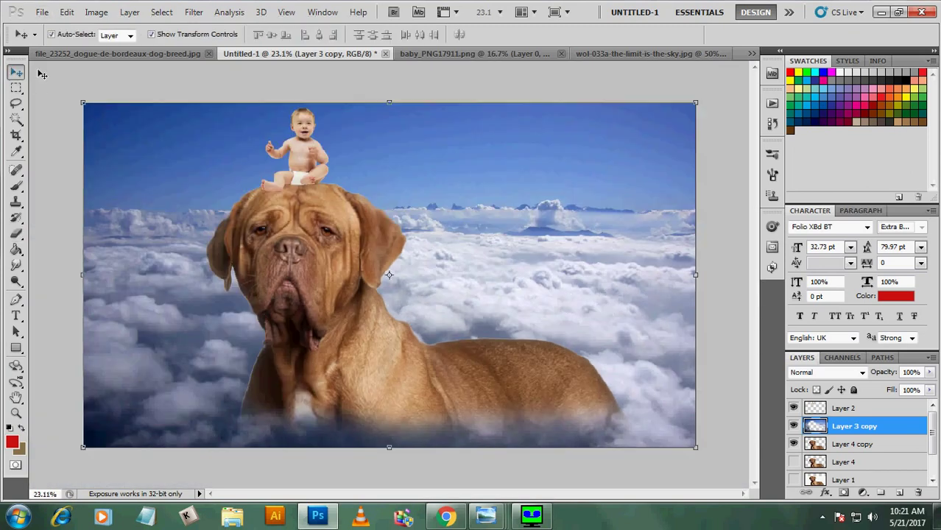
{"action": "left_click", "coordinate": [76, 73]}
{"action": "scroll", "coordinate": [249, 159], "scroll_direction": "up", "scroll_amount": 2}
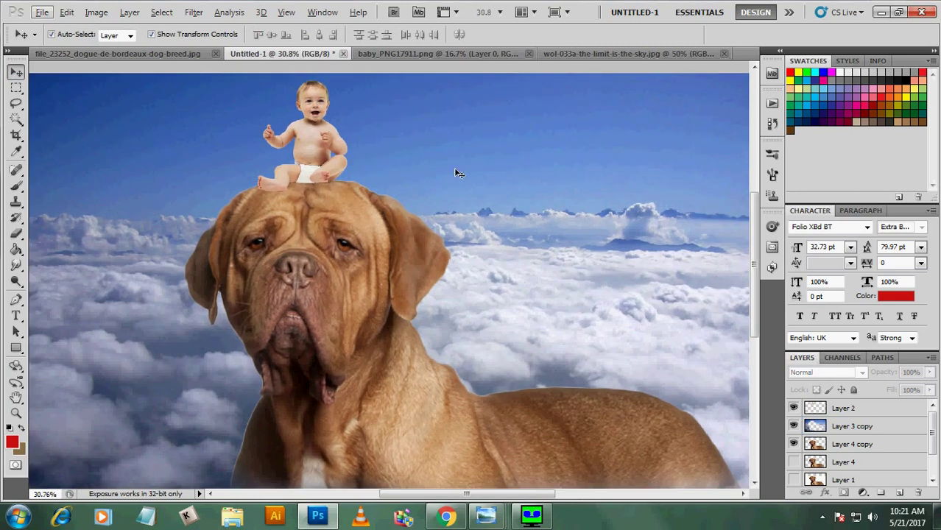
{"action": "scroll", "coordinate": [427, 191], "scroll_direction": "down", "scroll_amount": 1}
{"action": "scroll", "coordinate": [375, 225], "scroll_direction": "down", "scroll_amount": 1}
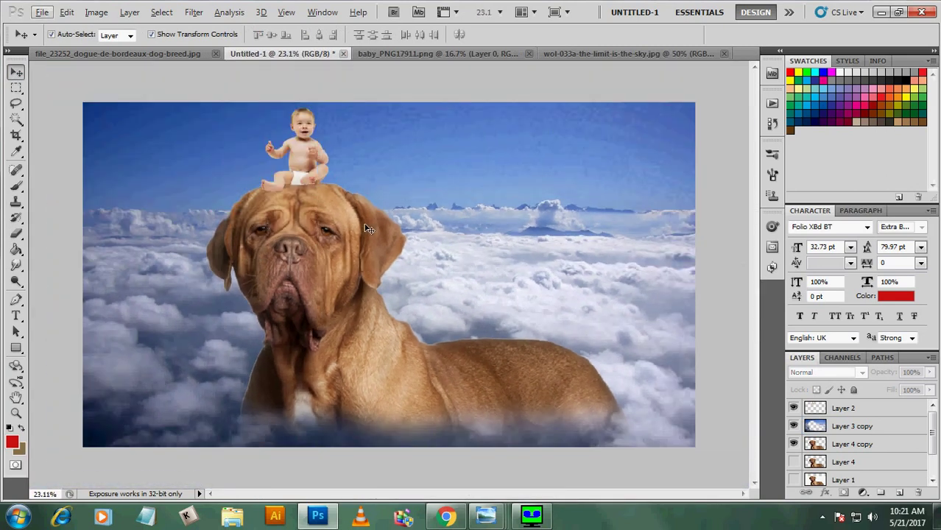
{"action": "scroll", "coordinate": [368, 229], "scroll_direction": "up", "scroll_amount": 1}
{"action": "scroll", "coordinate": [397, 231], "scroll_direction": "up", "scroll_amount": 1}
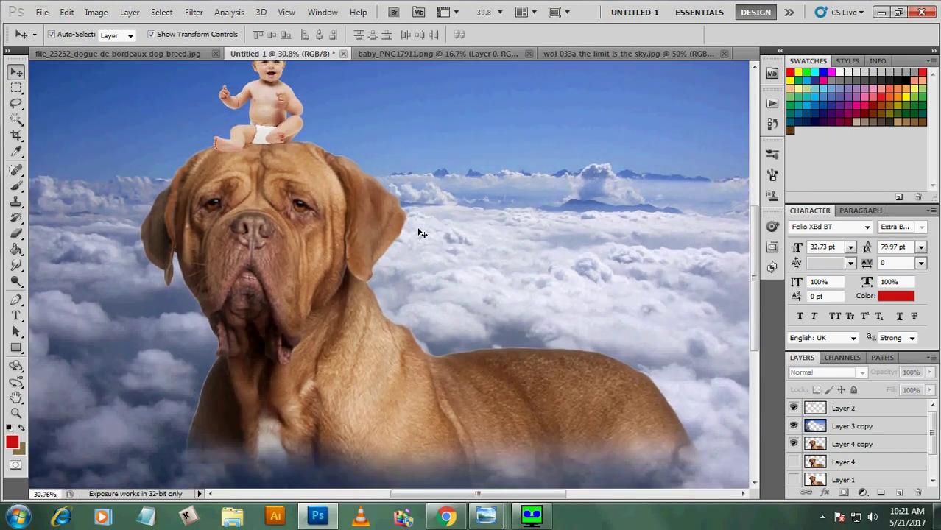
{"action": "scroll", "coordinate": [421, 233], "scroll_direction": "down", "scroll_amount": 1}
{"action": "scroll", "coordinate": [451, 250], "scroll_direction": "down", "scroll_amount": 1}
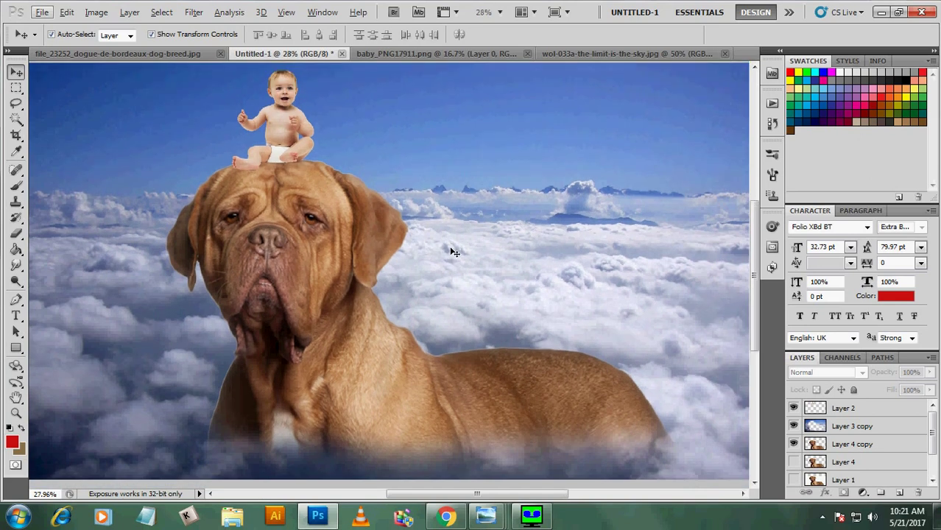
Step: Float the Untitled-1 document into its own window and maximize it
{"action": "left_click_drag", "start_coordinate": [289, 57], "coordinate": [287, 9]}
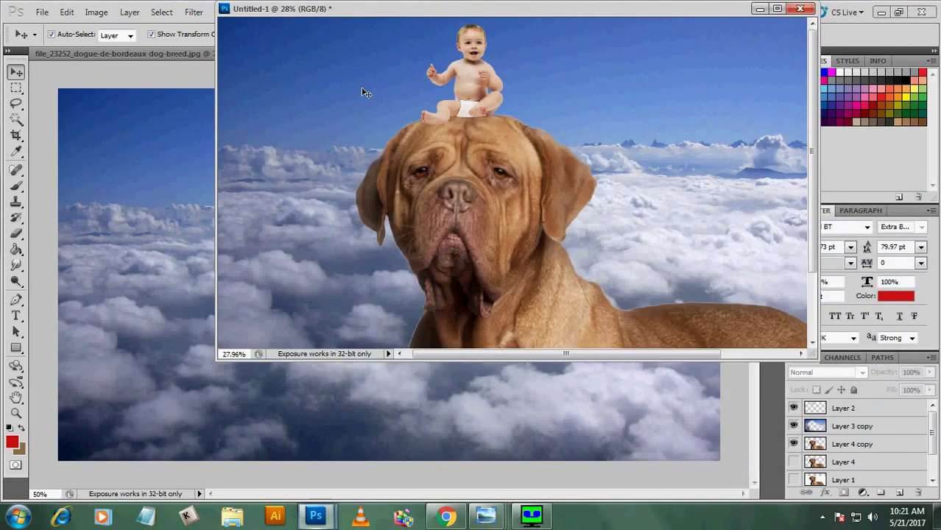
{"action": "left_click", "coordinate": [779, 9]}
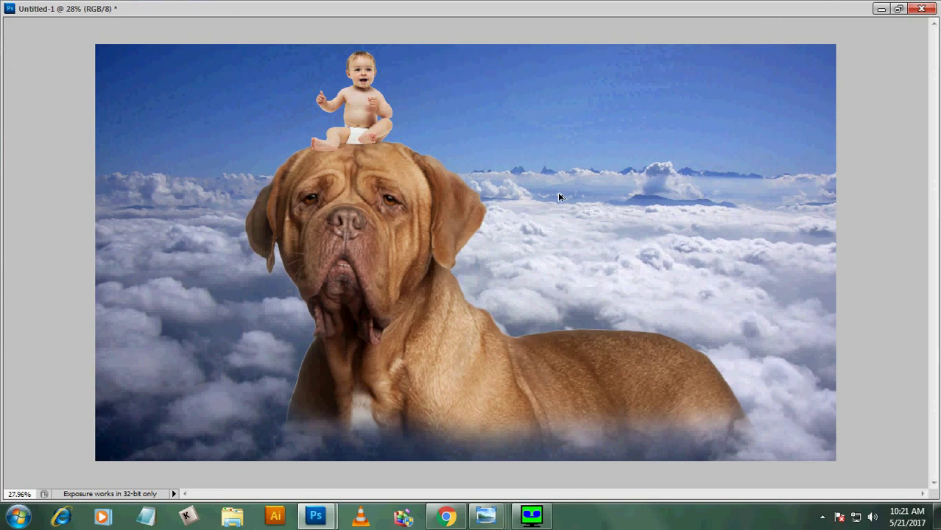
{"action": "scroll", "coordinate": [500, 221], "scroll_direction": "up", "scroll_amount": 1}
{"action": "scroll", "coordinate": [680, 296], "scroll_direction": "up", "scroll_amount": 1}
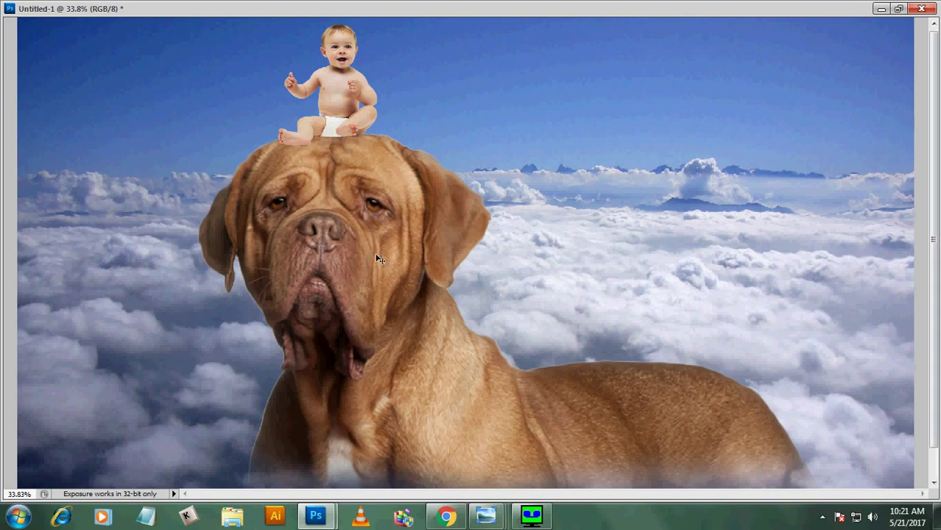
Step: Apply Levels of 6, 0.77 and 223 to the dog layer (Layer 4 copy)
{"action": "key", "text": "ctrl+j"}
{"action": "key", "text": "ctrl+t"}
{"action": "key", "text": "Return"}
{"action": "key", "text": "ctrl+l"}
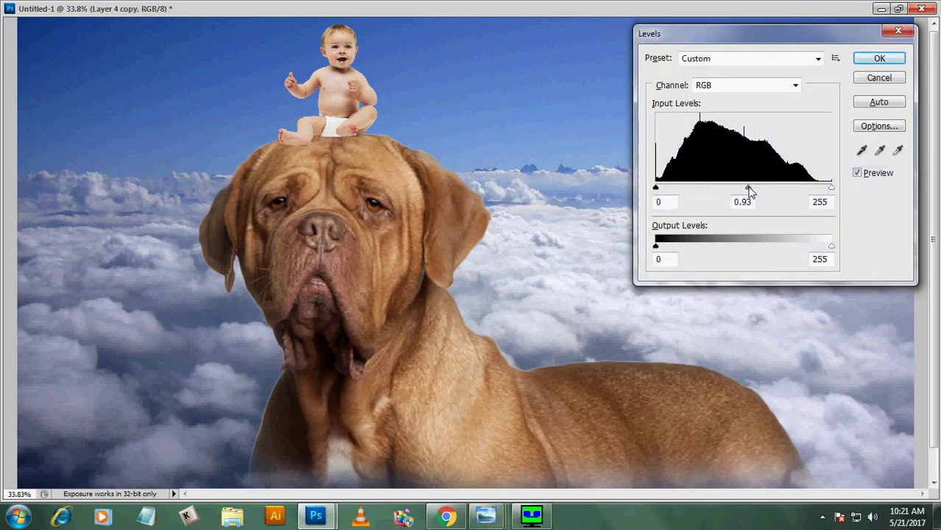
{"action": "left_click_drag", "start_coordinate": [749, 190], "coordinate": [754, 189]}
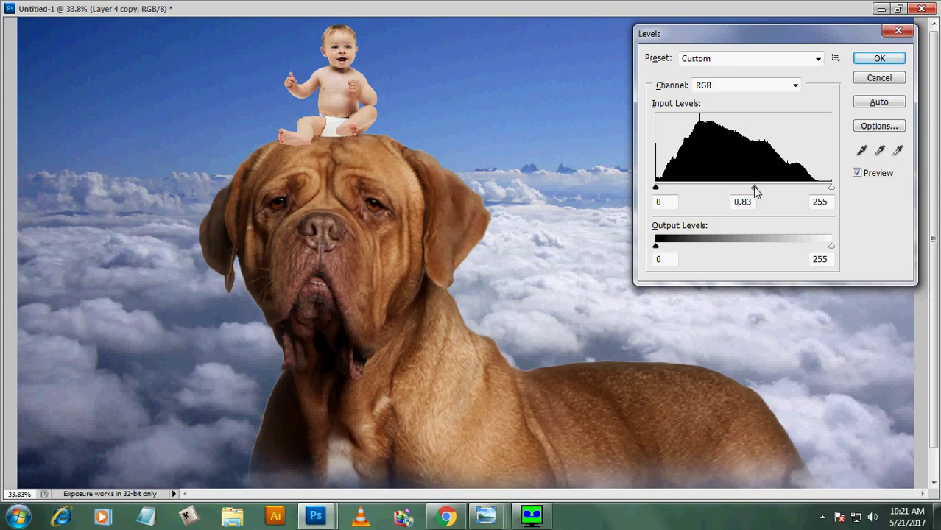
{"action": "left_click_drag", "start_coordinate": [656, 187], "coordinate": [669, 193]}
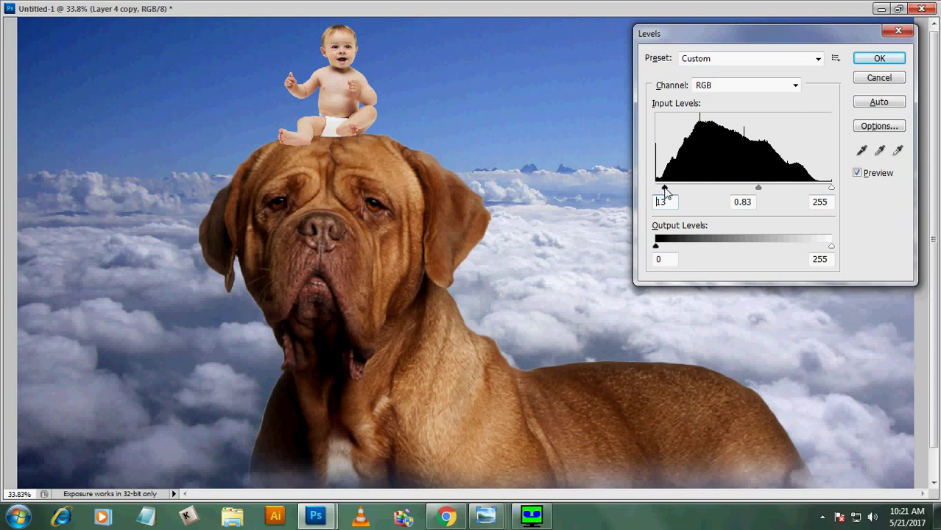
{"action": "left_click_drag", "start_coordinate": [831, 188], "coordinate": [814, 188]}
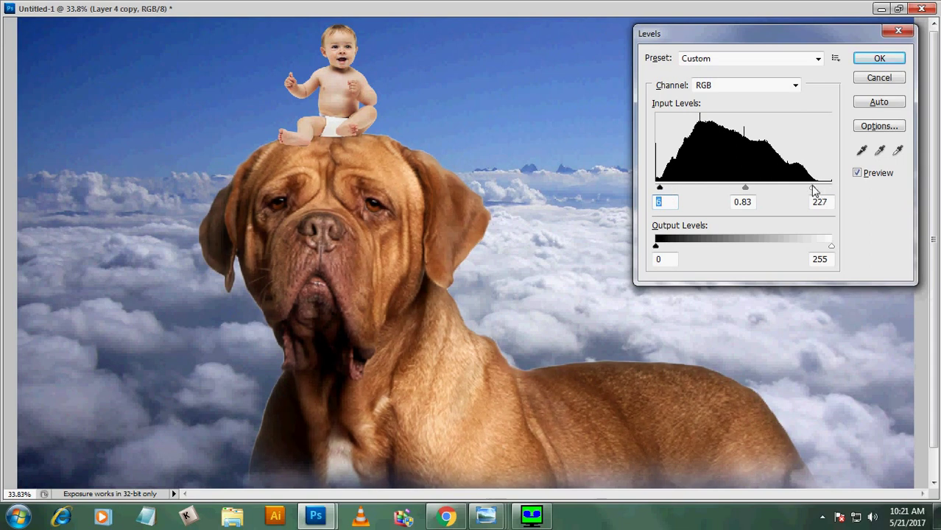
{"action": "left_click", "coordinate": [814, 190]}
{"action": "left_click_drag", "start_coordinate": [749, 189], "coordinate": [751, 188]}
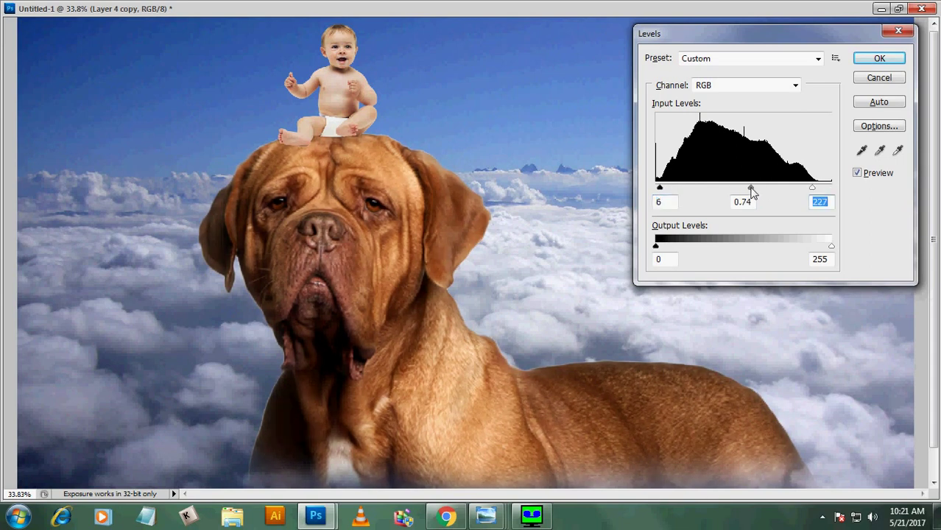
{"action": "left_click", "coordinate": [749, 189]}
{"action": "left_click_drag", "start_coordinate": [813, 189], "coordinate": [808, 191]}
{"action": "left_click", "coordinate": [874, 60]}
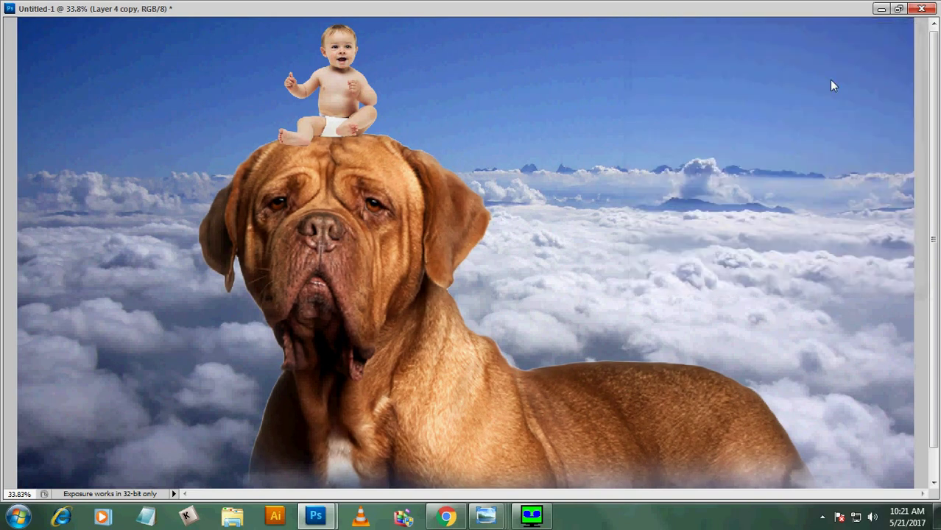
{"action": "left_click", "coordinate": [327, 87]}
Step: Apply Levels of 0, 0.75 and 233 to the baby layer (Layer 2)
{"action": "key", "text": "ctrl+l"}
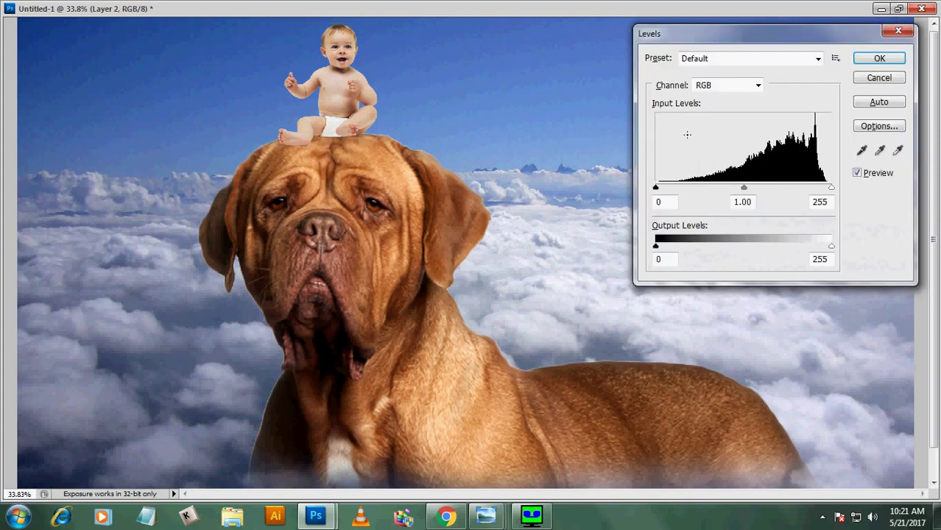
{"action": "left_click_drag", "start_coordinate": [748, 190], "coordinate": [760, 189]}
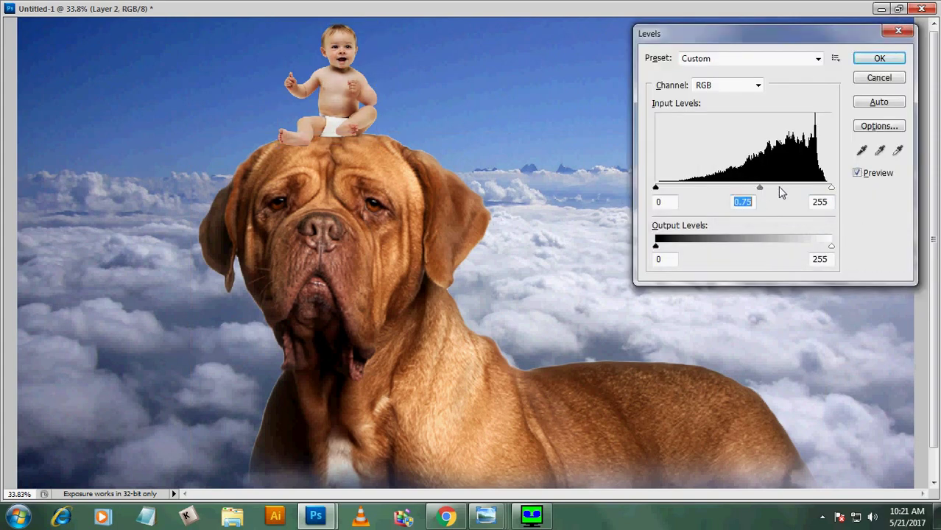
{"action": "left_click_drag", "start_coordinate": [831, 190], "coordinate": [817, 191]}
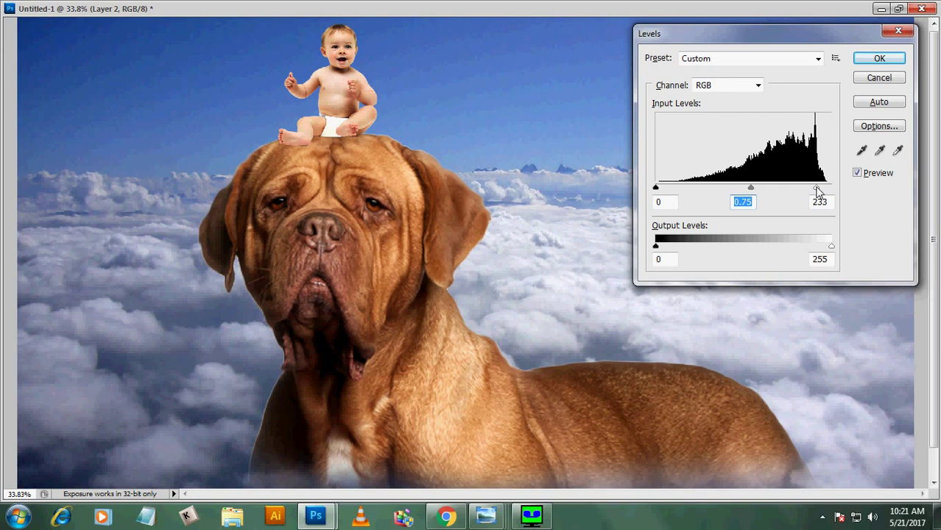
{"action": "left_click", "coordinate": [872, 59]}
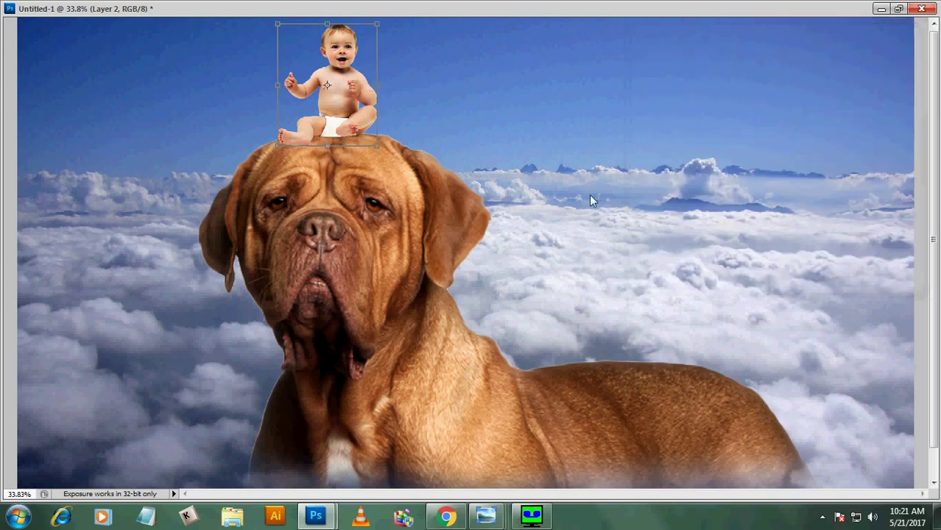
{"action": "left_click", "coordinate": [588, 211]}
Step: Apply Levels of 0, 1.15 and 205 to the front cloud copy, then zoom to fit
{"action": "key", "text": "ctrl+l"}
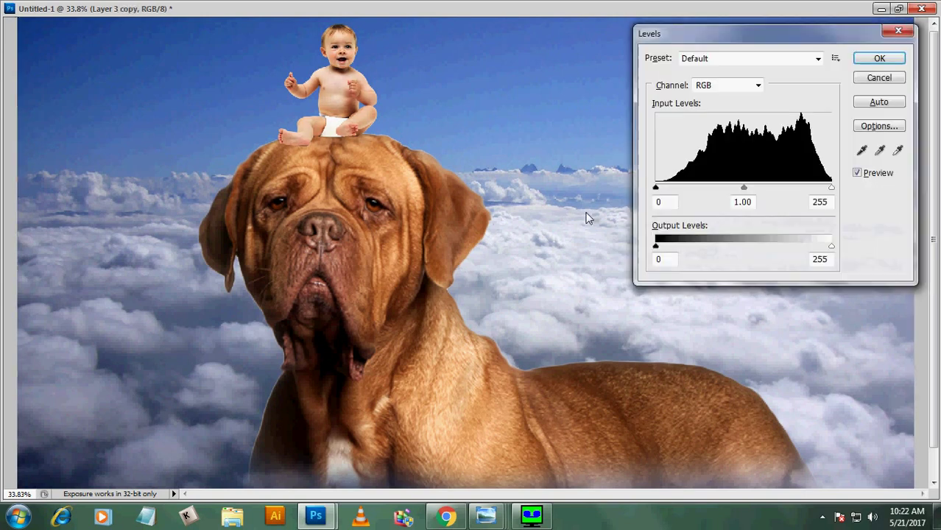
{"action": "mouse_move", "coordinate": [744, 188]}
{"action": "left_mouse_down"}
{"action": "mouse_move", "coordinate": [774, 189]}
{"action": "mouse_move", "coordinate": [735, 187]}
{"action": "left_mouse_up"}
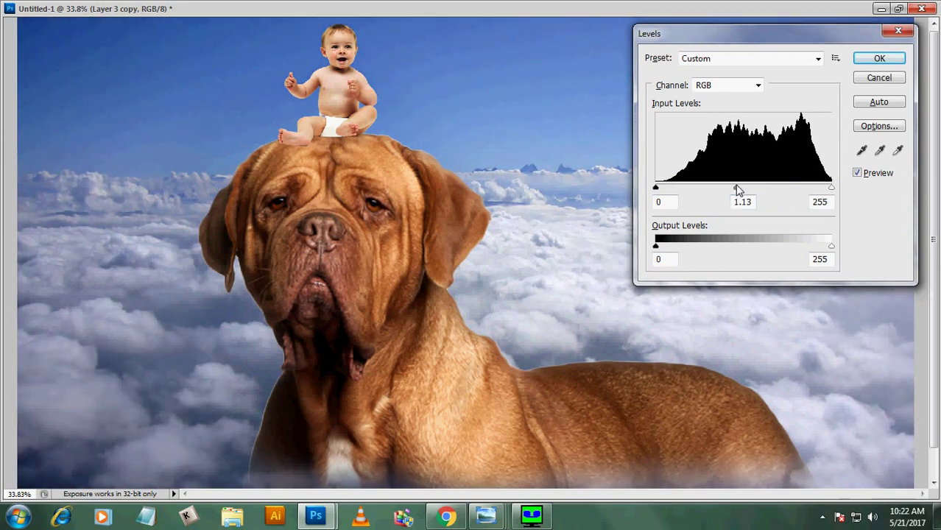
{"action": "mouse_move", "coordinate": [833, 189]}
{"action": "left_mouse_down"}
{"action": "mouse_move", "coordinate": [784, 189]}
{"action": "mouse_move", "coordinate": [797, 185]}
{"action": "left_mouse_up"}
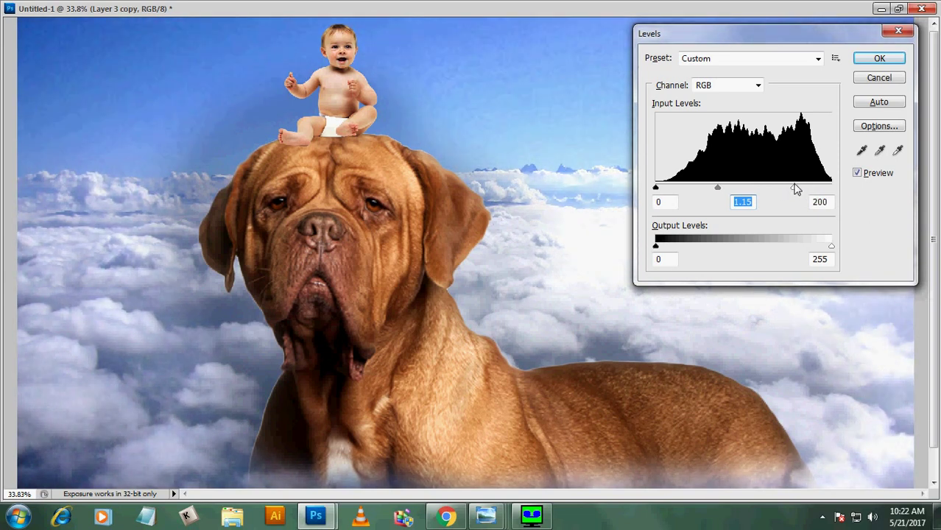
{"action": "left_click", "coordinate": [880, 62]}
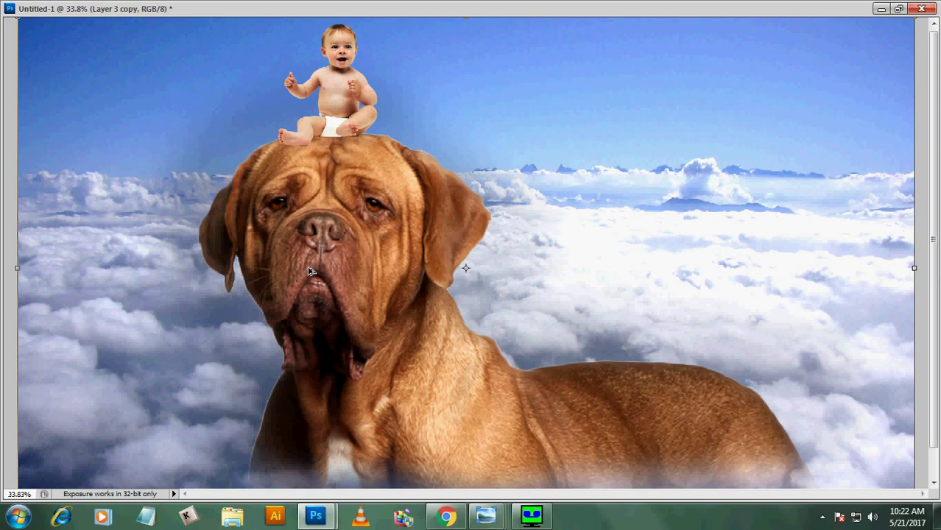
{"action": "key", "text": "ctrl+0"}
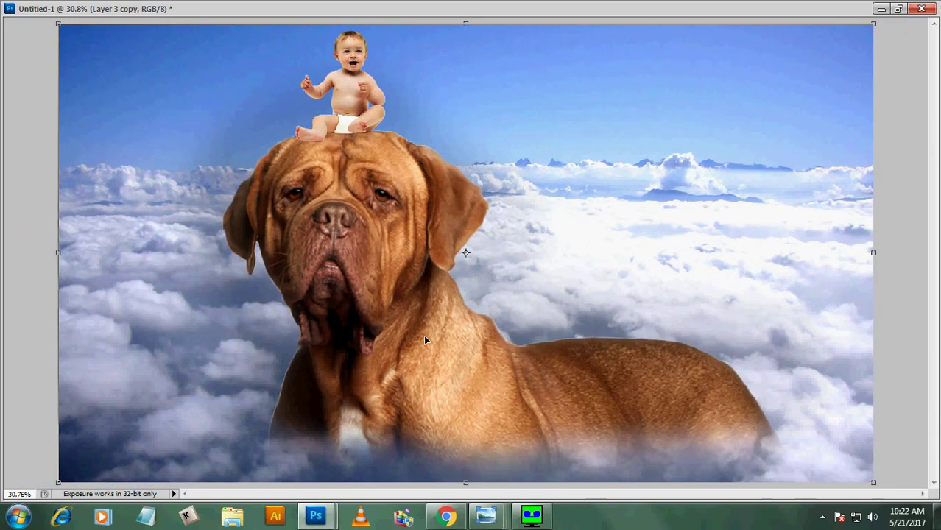
{"action": "key", "text": "ctrl+minus"}
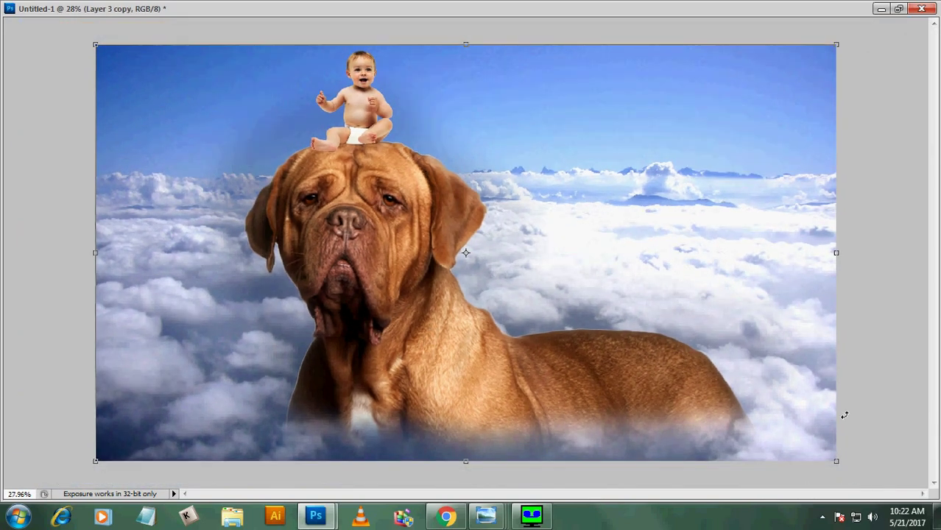